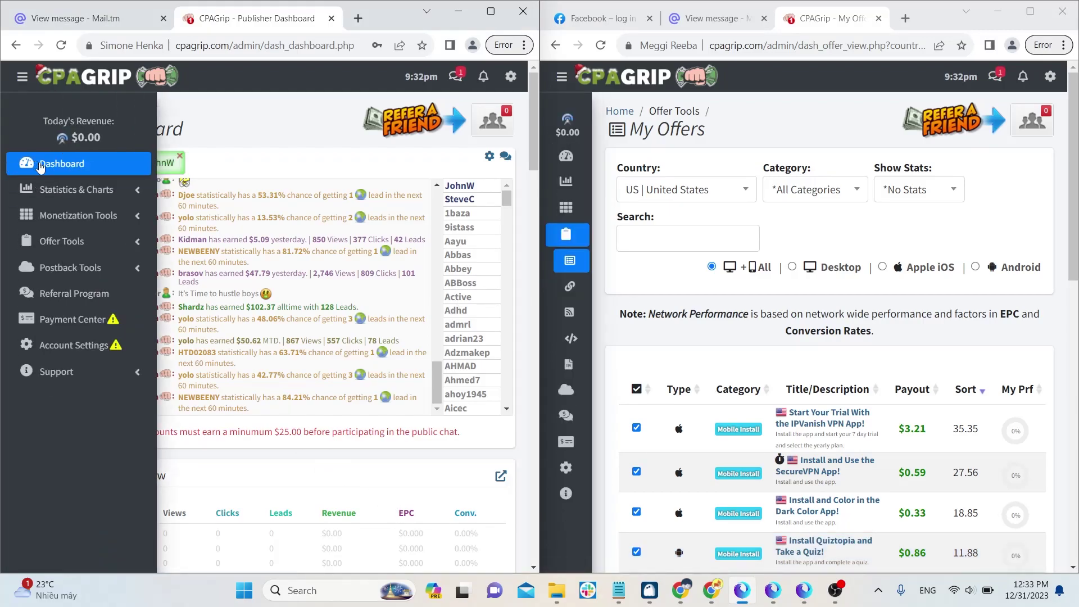
Step: Open My Offers under Offer Tools and filter it to GB | United Kingdom
click(67, 241)
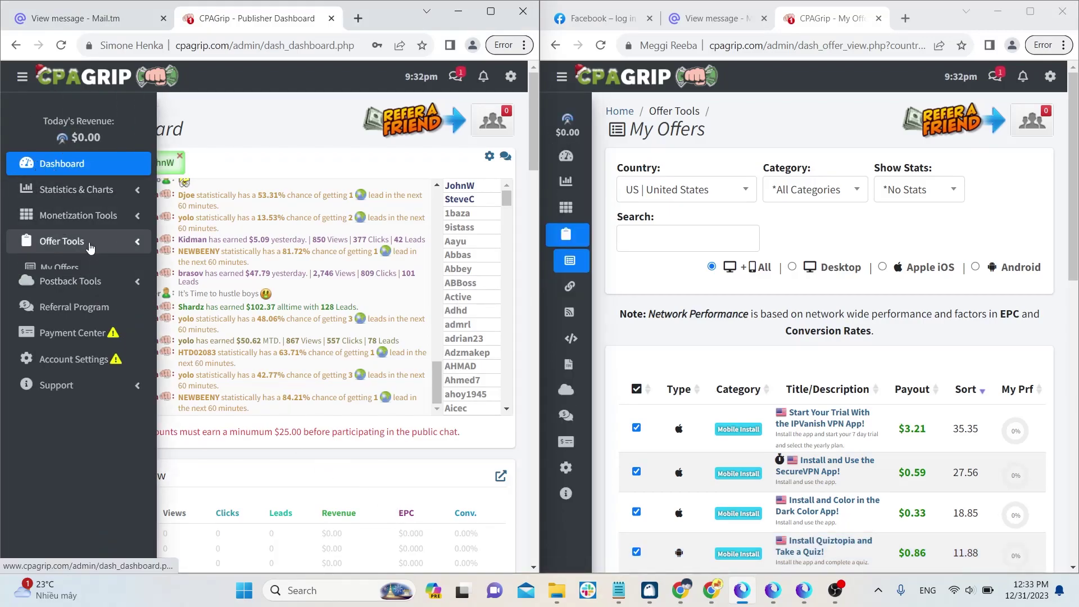
click(69, 270)
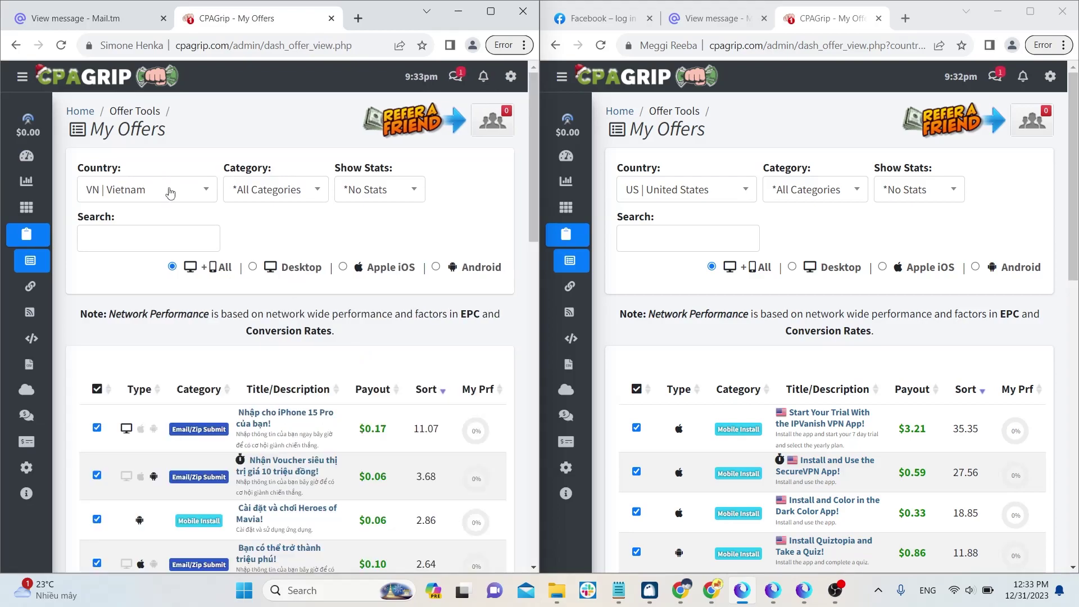
click(176, 198)
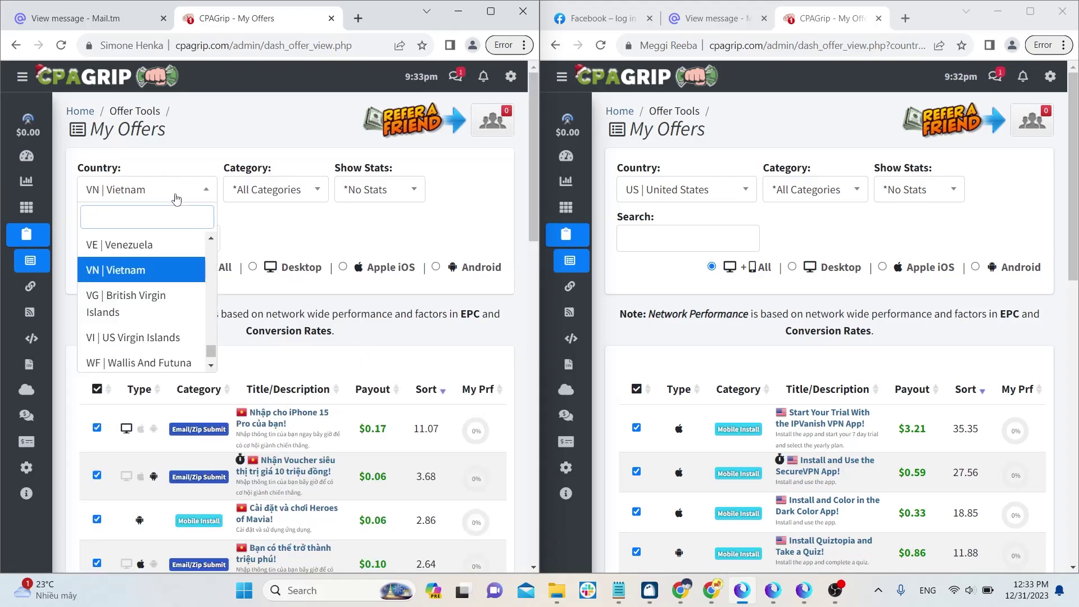
text(ini)
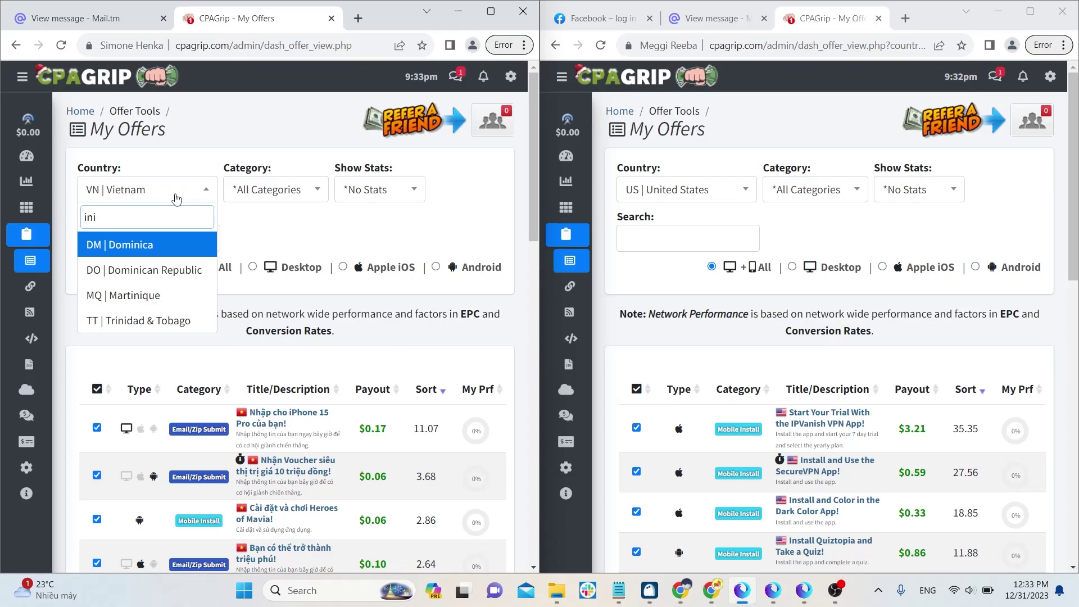
key(BackSpace)
key(BackSpace)
key(BackSpace)
text(uni)
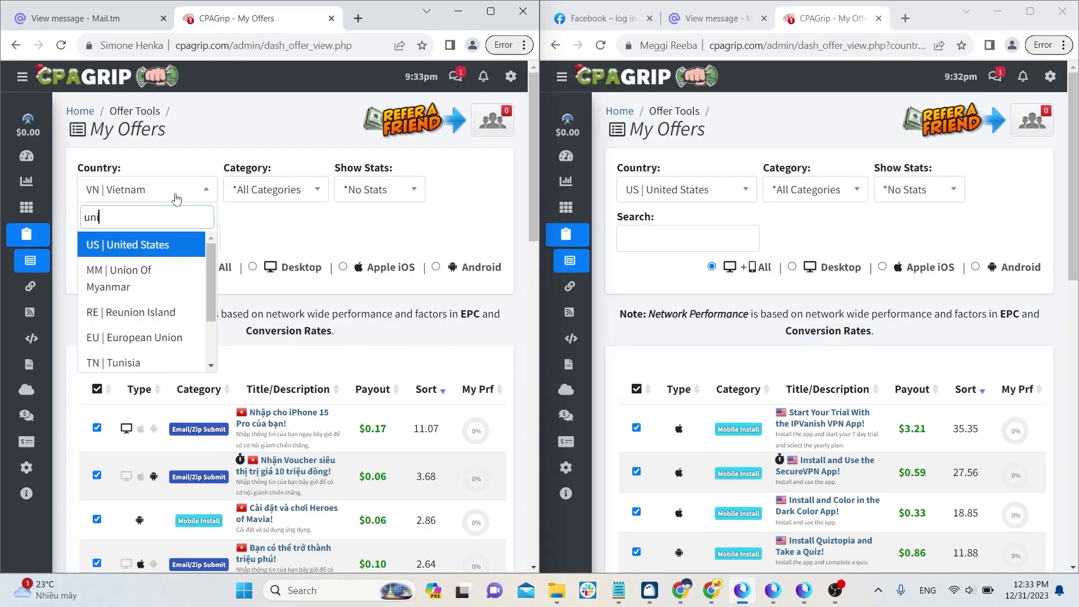
text(t)
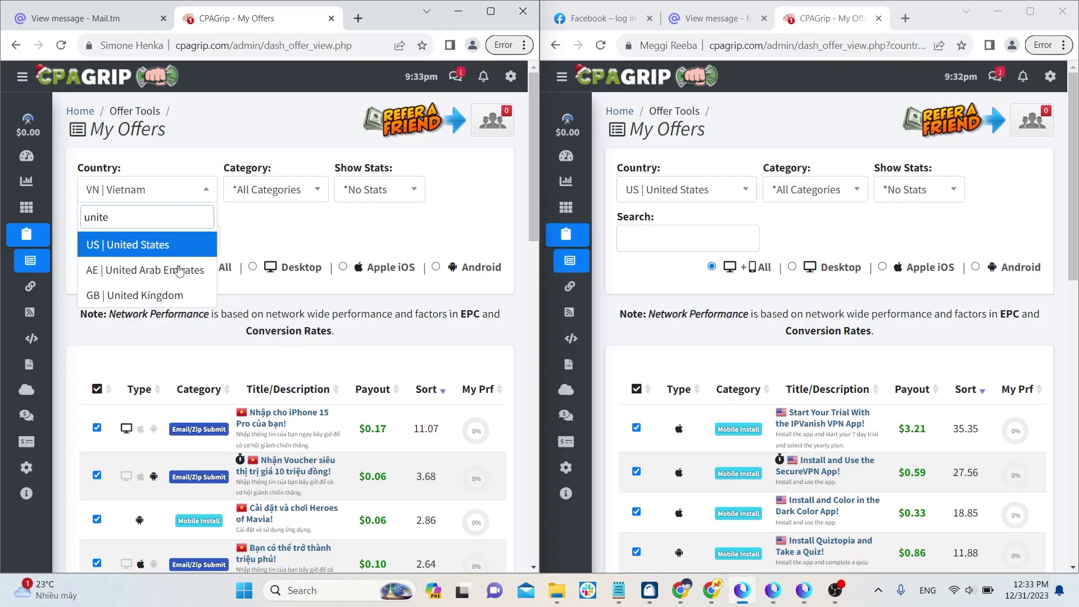
text(e)
click(180, 296)
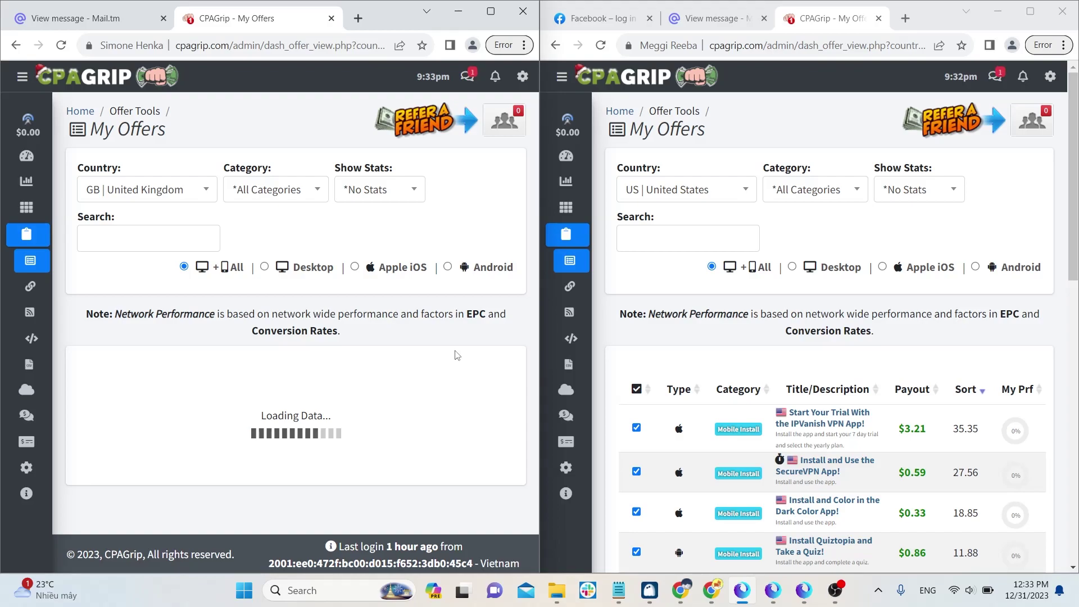
Step: Browse the offer list, then switch to the Chrome profile showing cpagrip.com/signup.php
scroll(456, 355, down, 4)
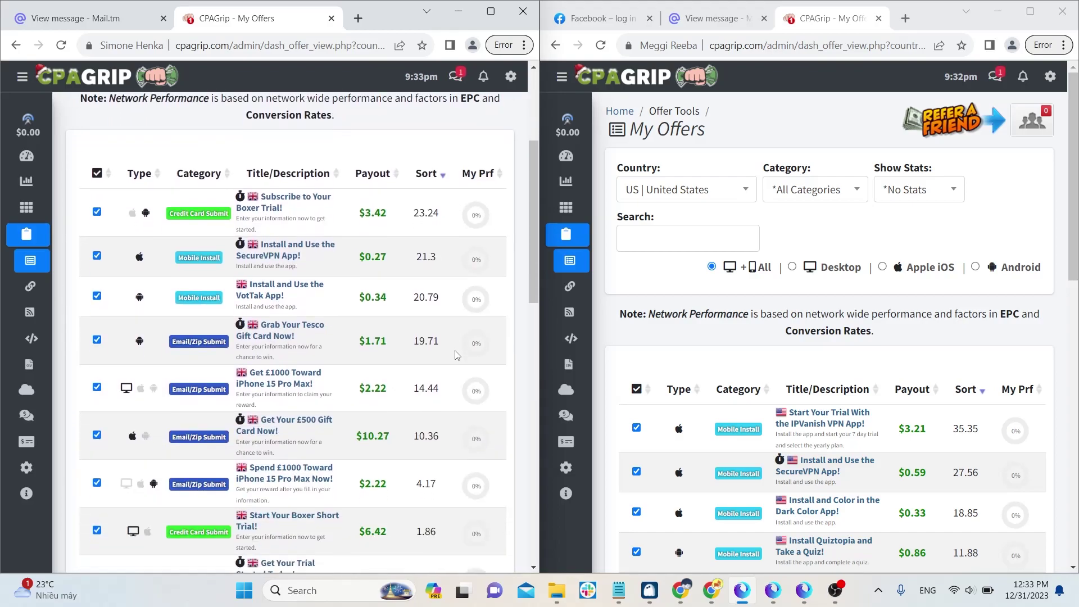
scroll(746, 416, down, 4)
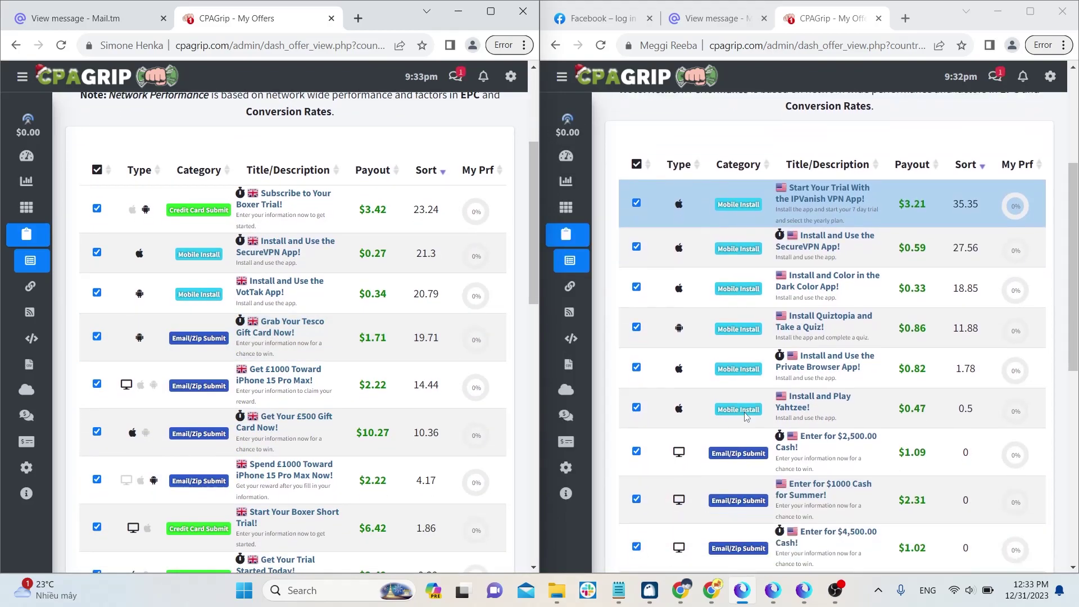
scroll(745, 415, down, 1)
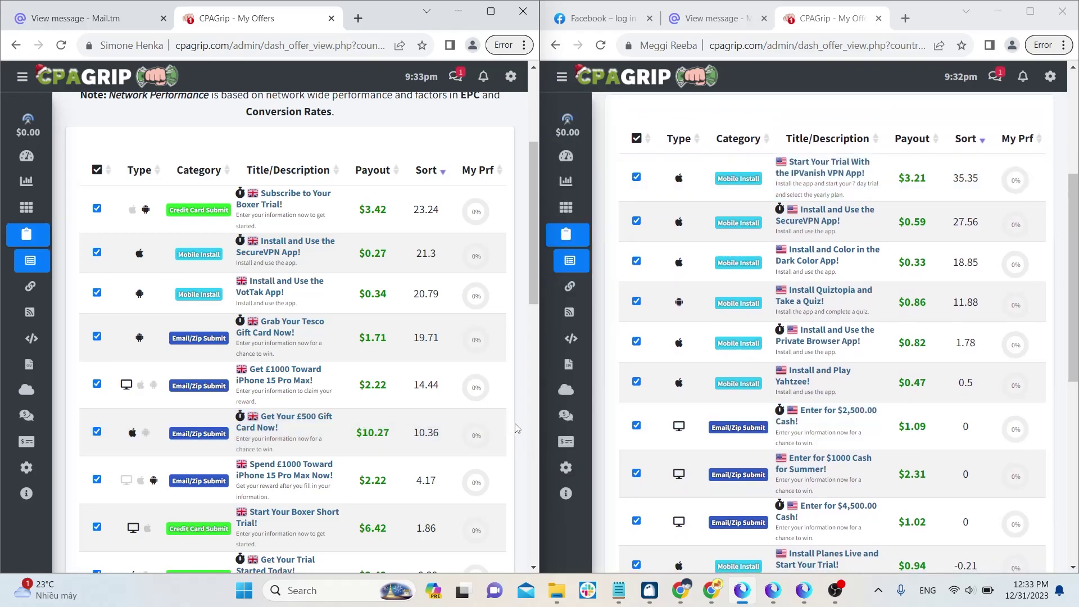
scroll(515, 426, down, 3)
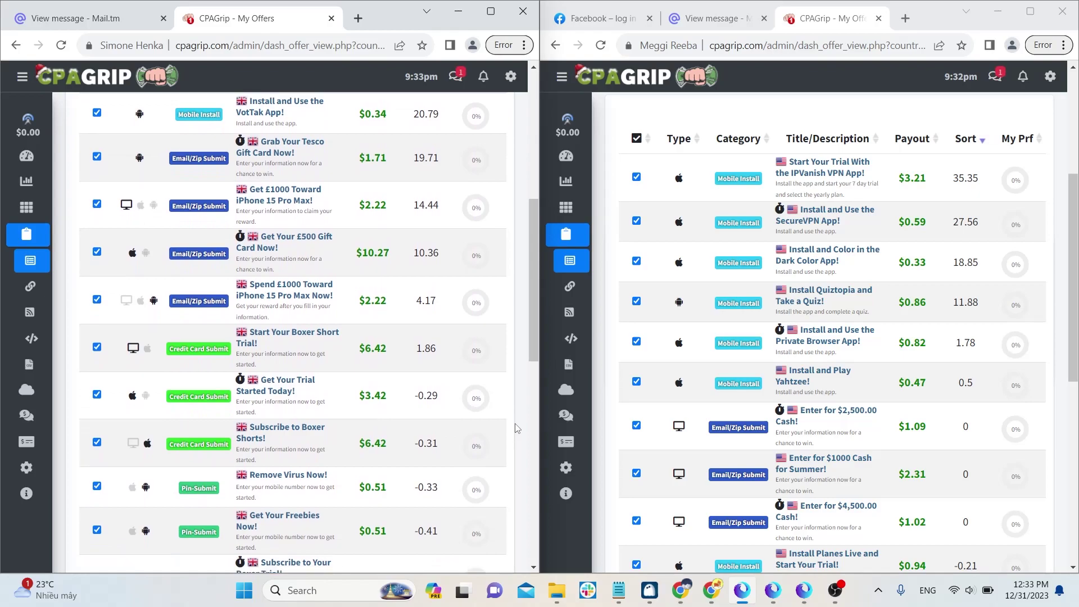
scroll(515, 425, down, 1)
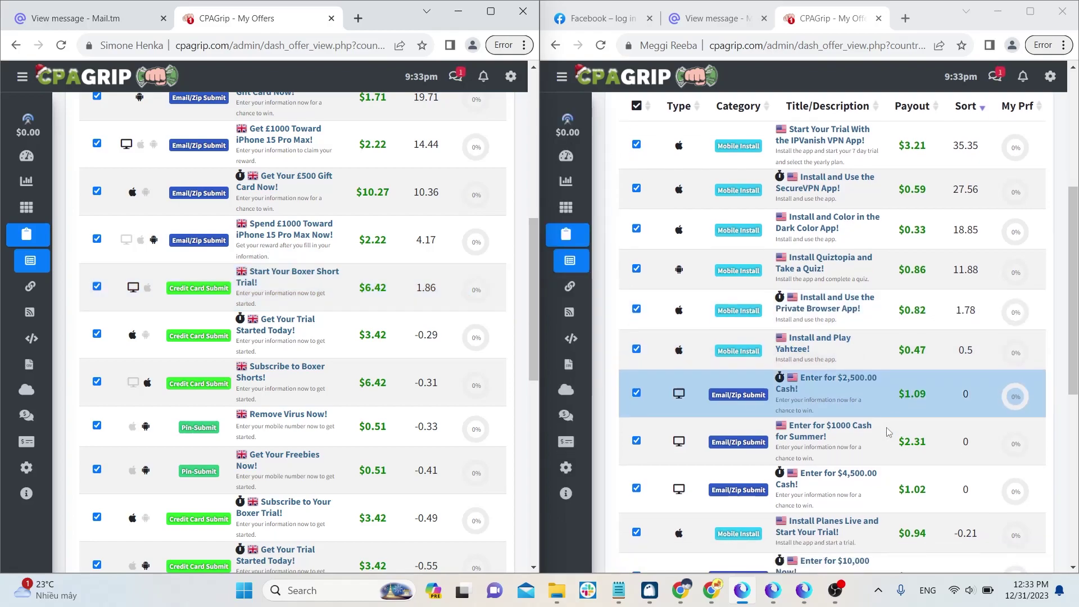
scroll(888, 431, down, 3)
scroll(888, 431, down, 4)
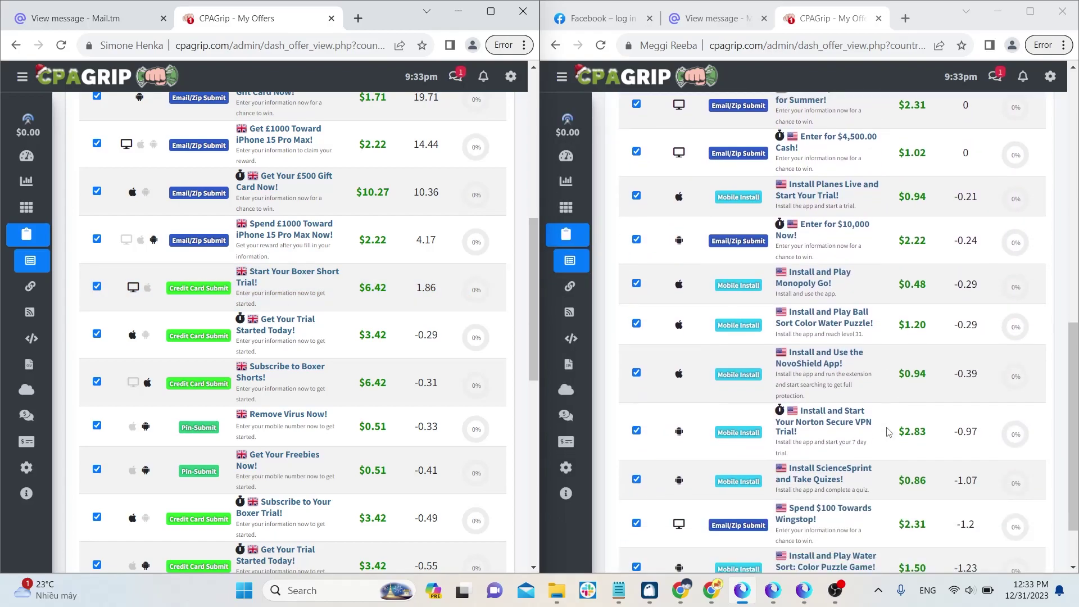
scroll(481, 449, down, 5)
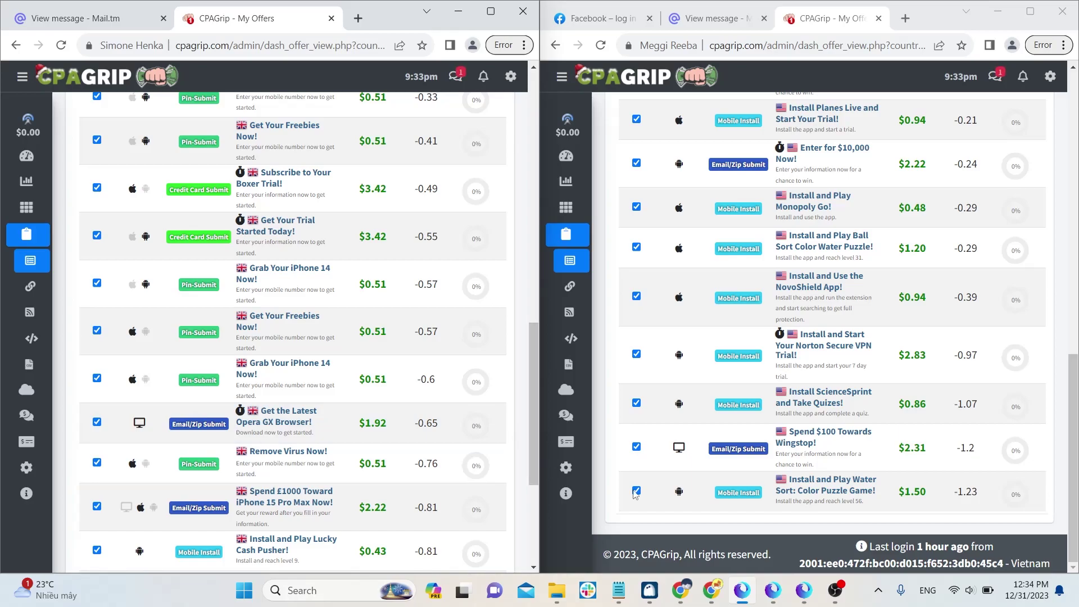
click(804, 597)
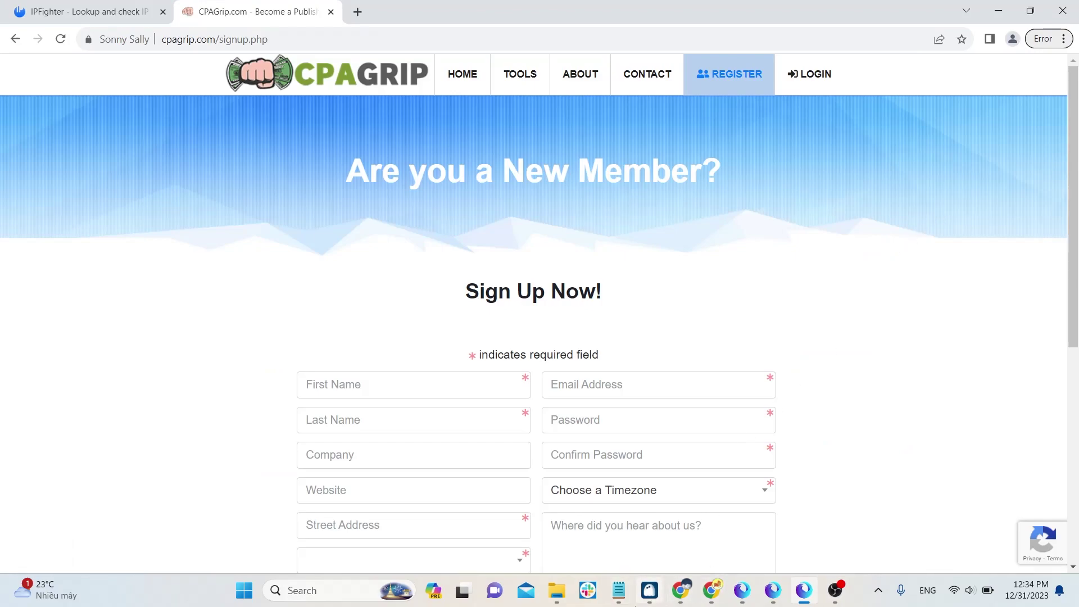
Step: Return to the CPAGrip sign-up page in the separate browser profile
click(649, 590)
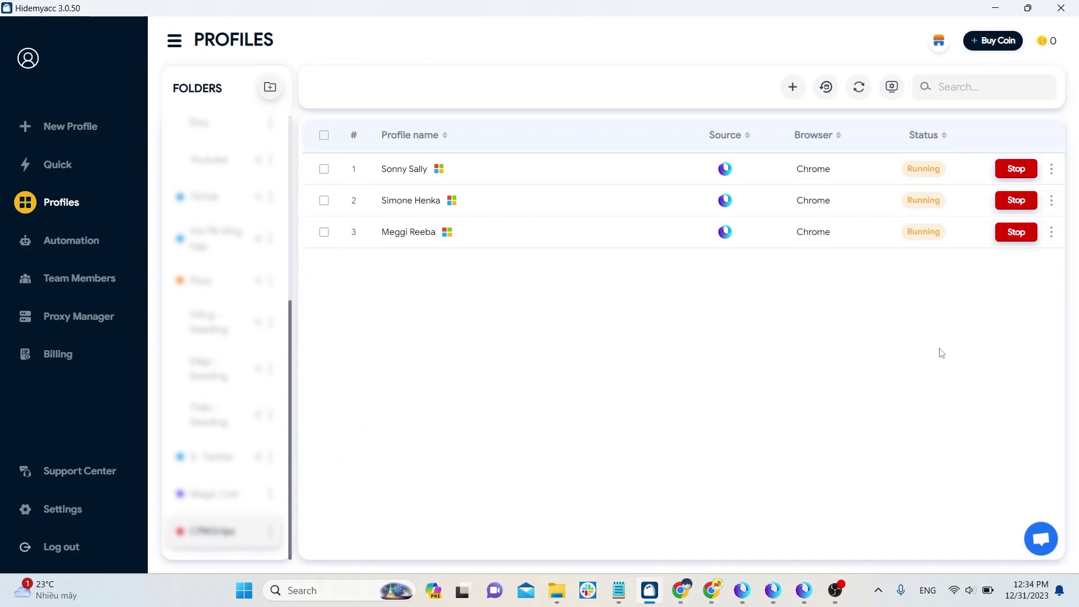
click(801, 592)
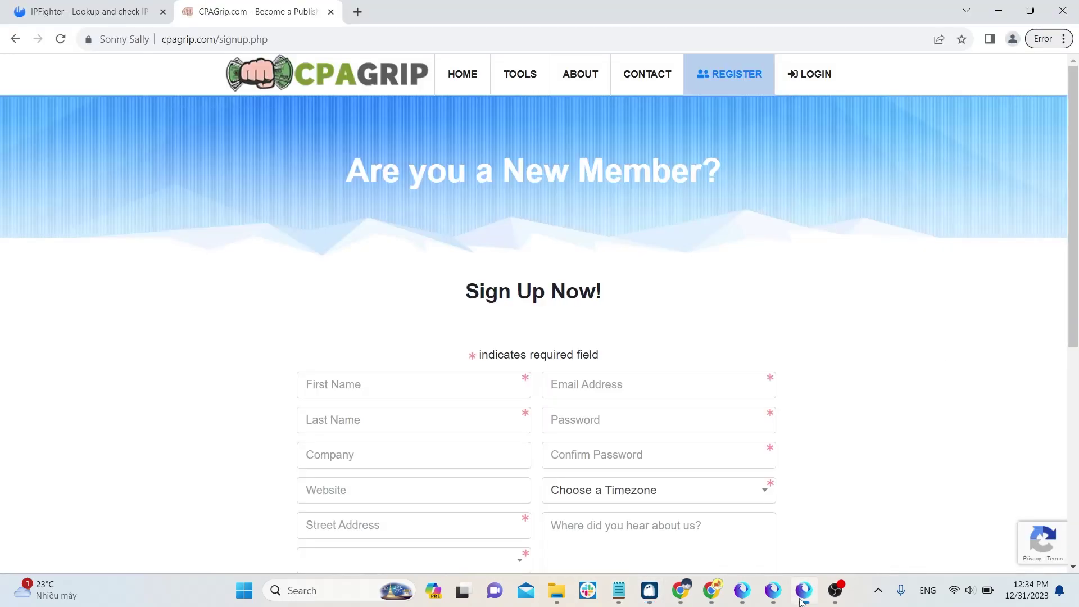
scroll(528, 385, down, 1)
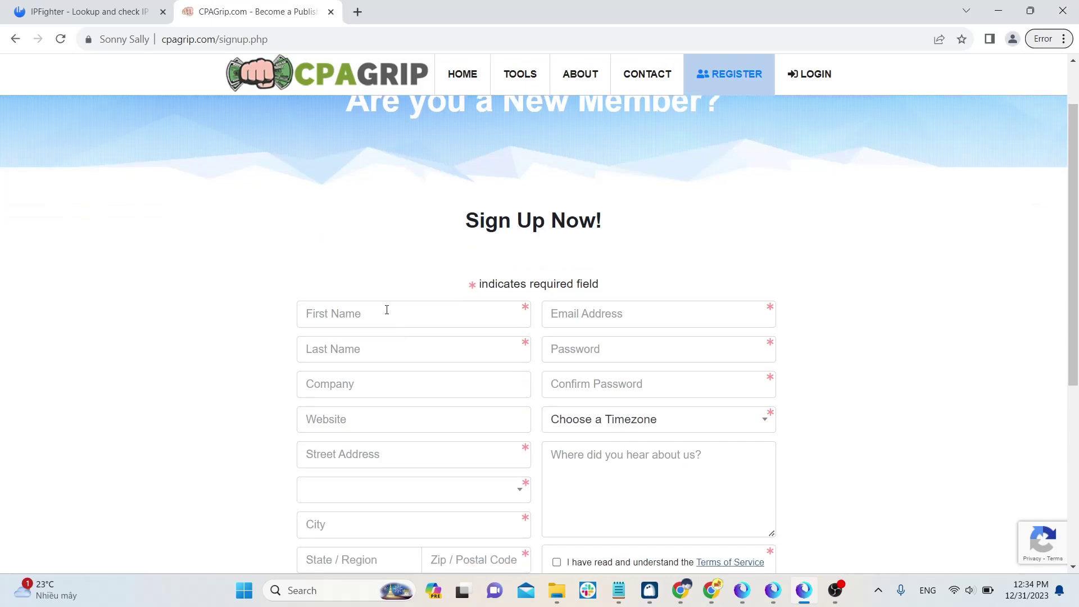
Step: Enter the account holder's first name and last name on the sign-up form
click(382, 309)
text(T)
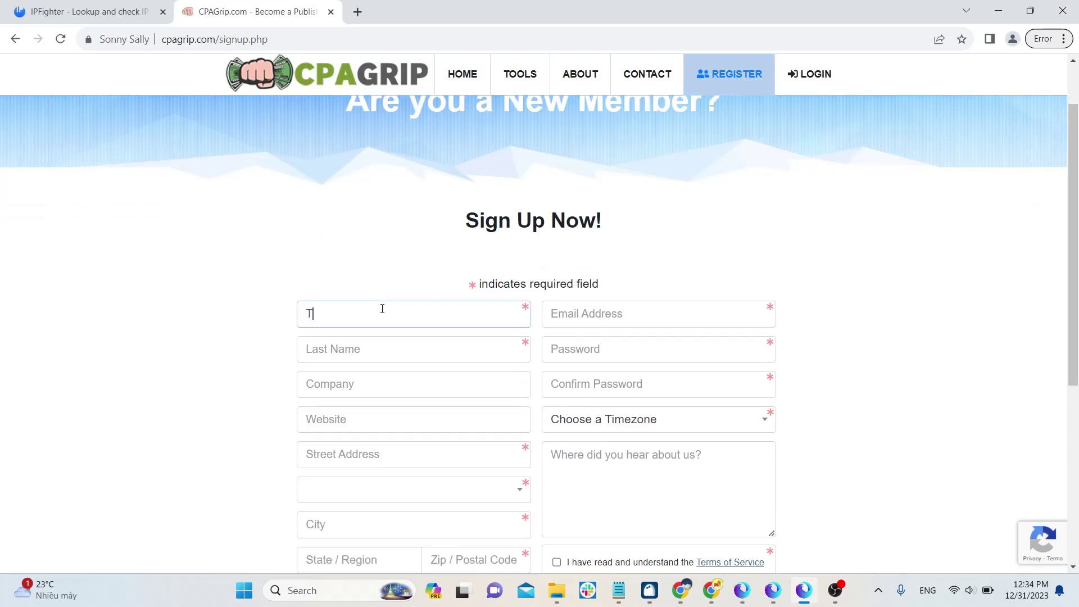
key(BackSpace)
key(BackSpace)
text(Jen)
click(383, 357)
text(Farm)
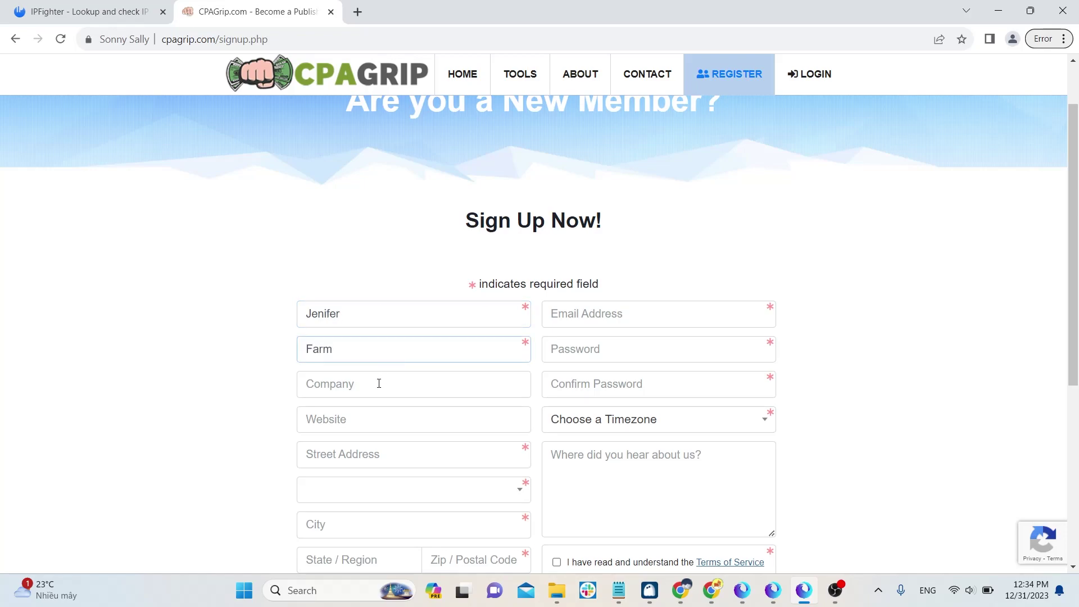
click(379, 384)
scroll(378, 382, down, 3)
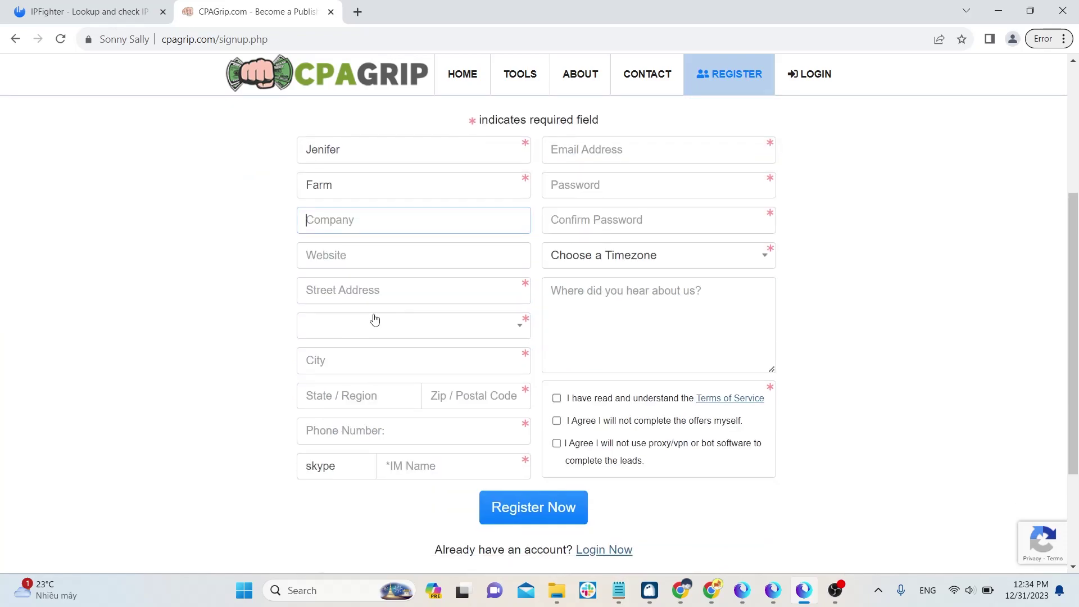
Step: In a new tab, open BestRandoms' Random US Address and generate Ohio addresses
click(357, 12)
text(best random ú)
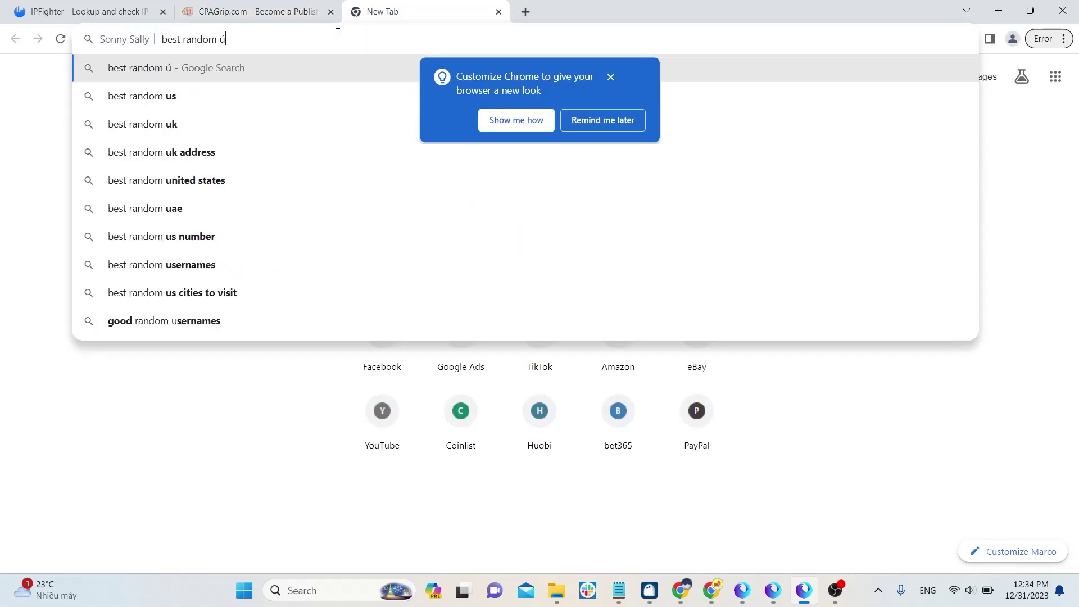
key(Down)
key(Return)
click(228, 337)
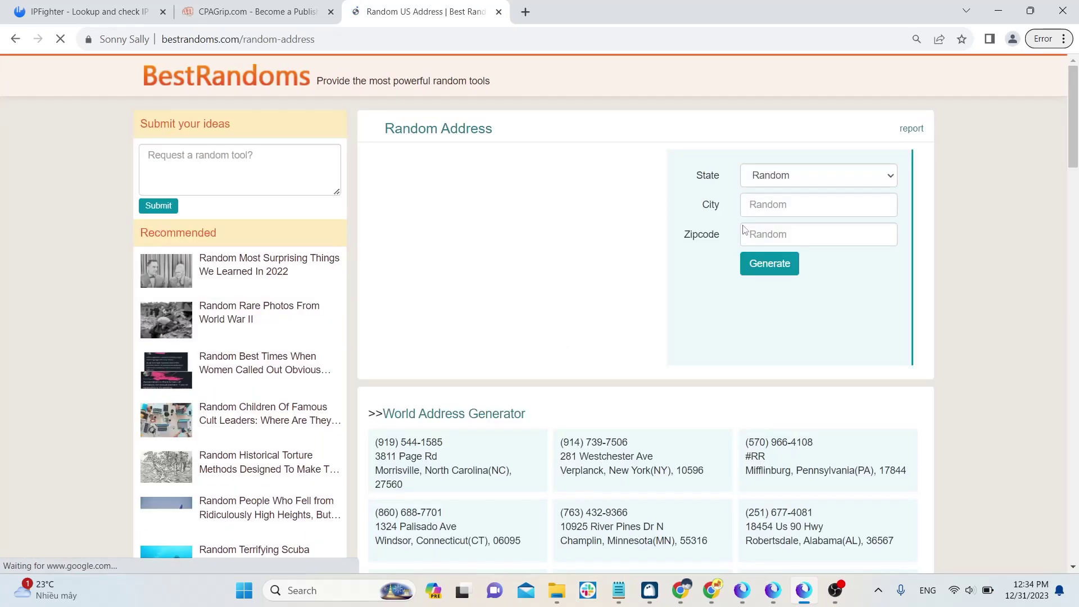
click(802, 174)
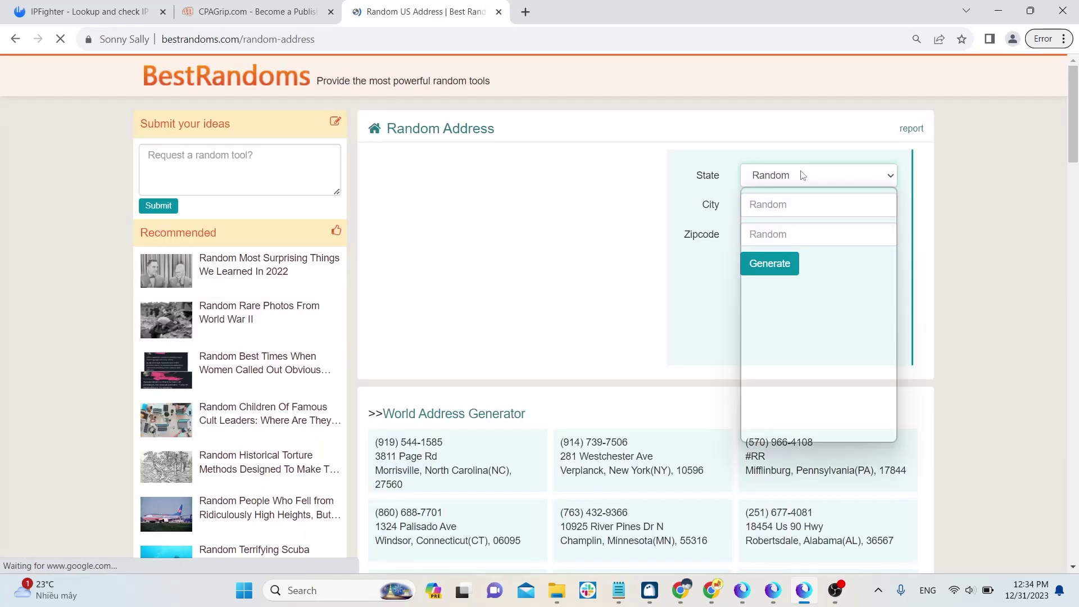
key(t)
scroll(781, 318, down, 1)
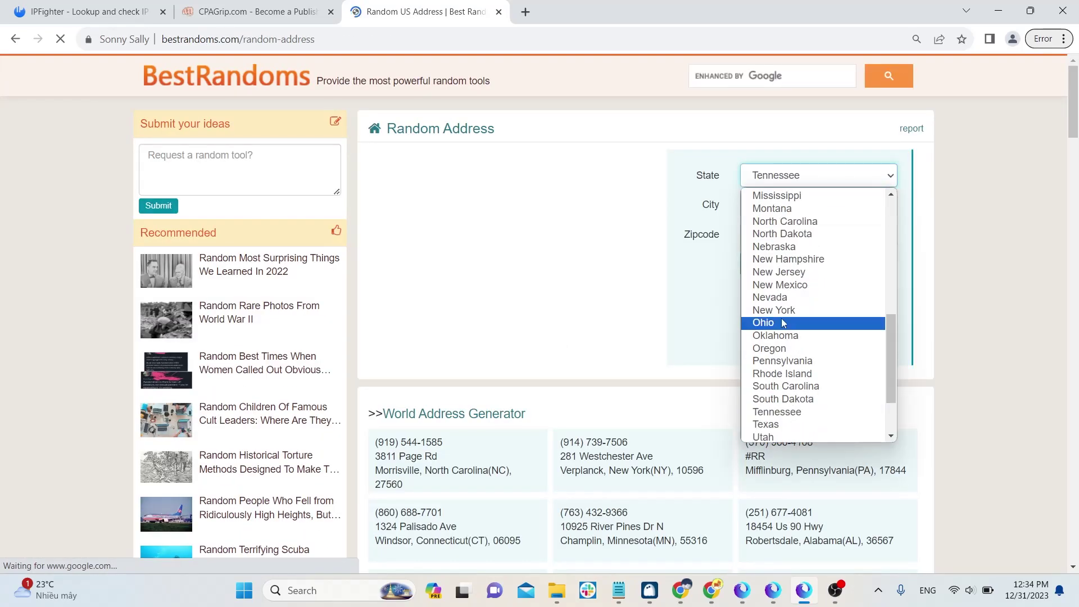
click(777, 324)
click(767, 265)
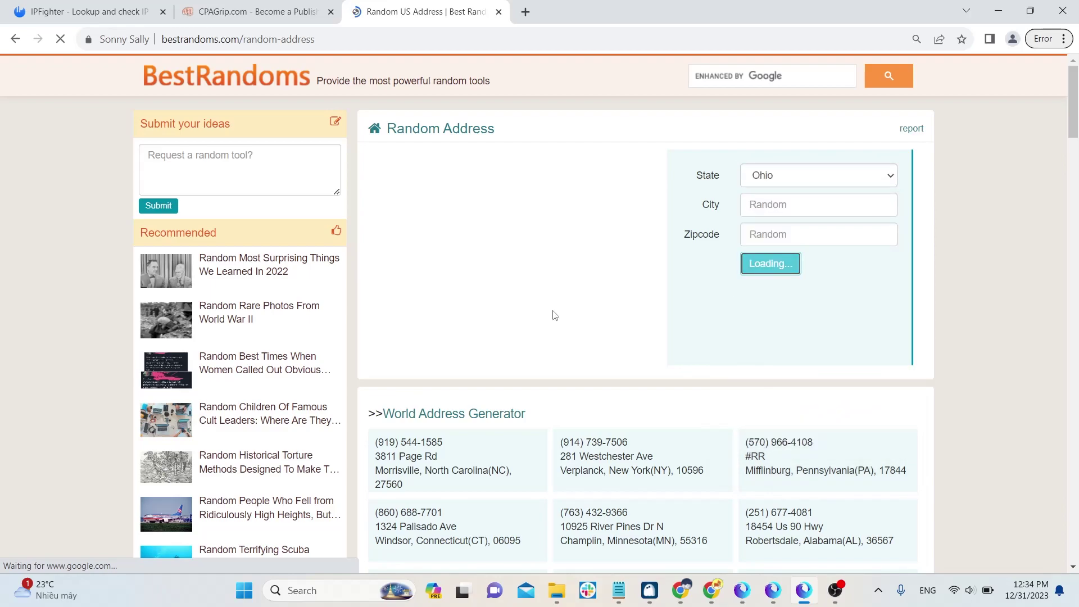
scroll(551, 309, down, 3)
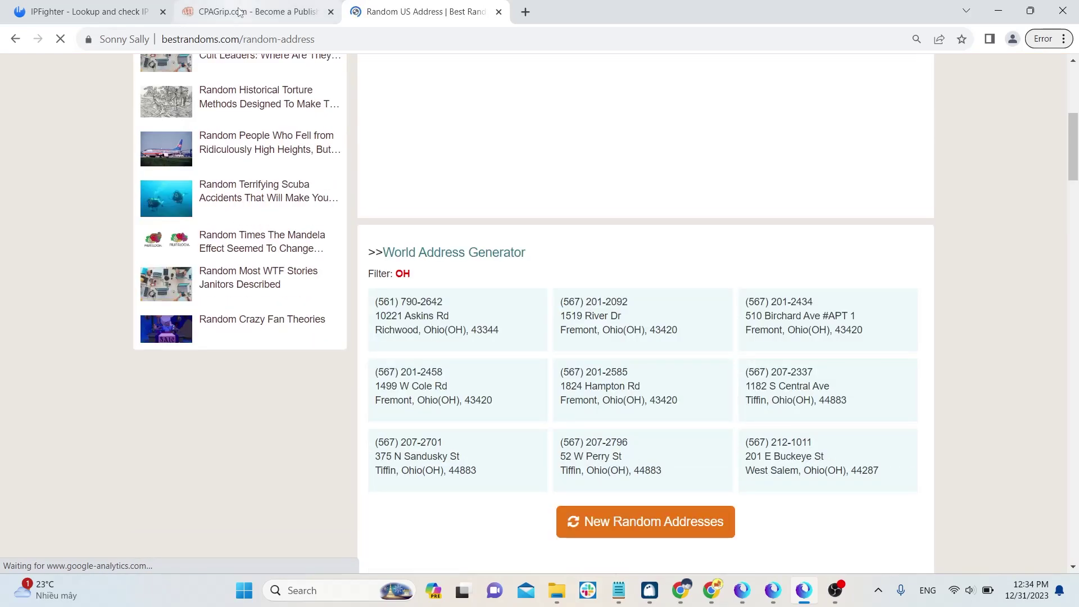
Step: Set the sign-up form's Country to United States
key(ctrl+shift+Tab)
click(385, 327)
text(unite)
click(395, 455)
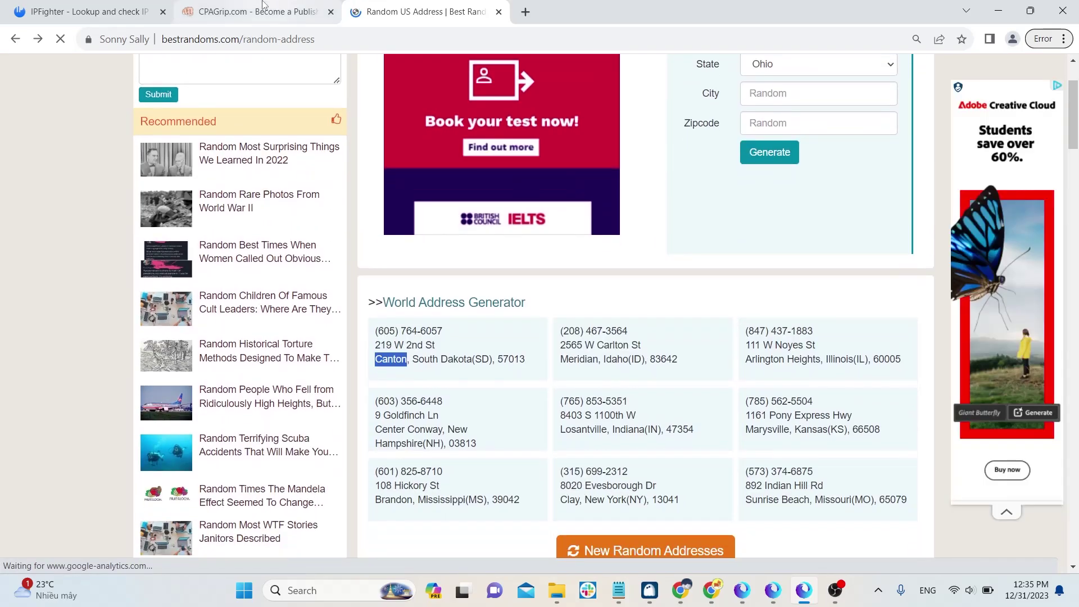
Step: Copy the generated address's state and zip code into the sign-up form
click(262, 7)
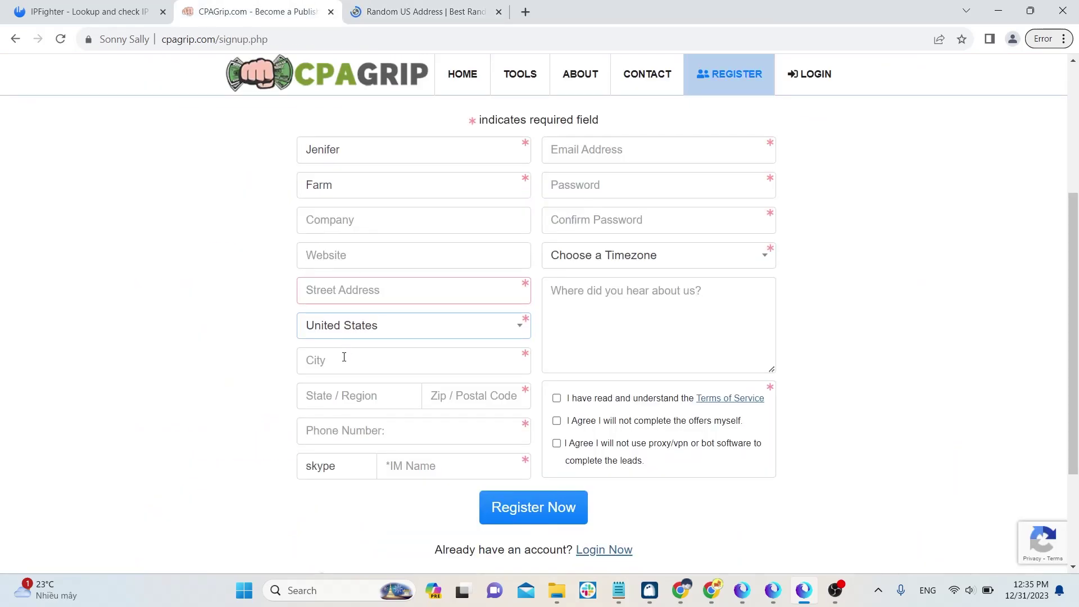
click(416, 9)
drag(412, 359, 525, 360)
key(ctrl+c)
click(262, 10)
click(438, 6)
click(262, 10)
click(474, 396)
key(ctrl+v)
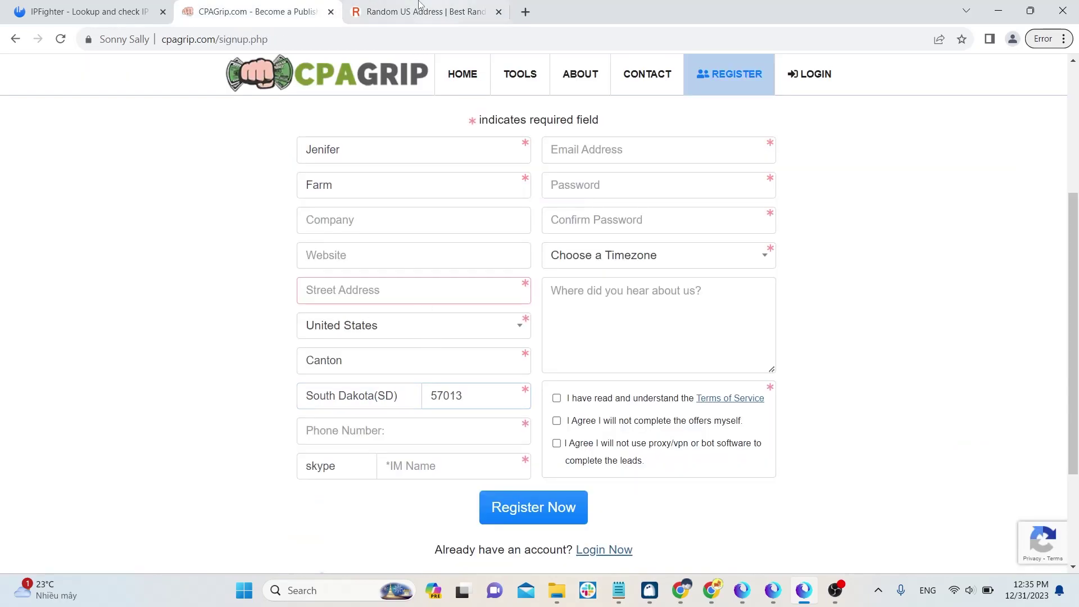
Step: Copy the generated street address into the sign-up form's address field
click(405, 11)
drag(374, 345, 448, 354)
key(ctrl+c)
click(262, 10)
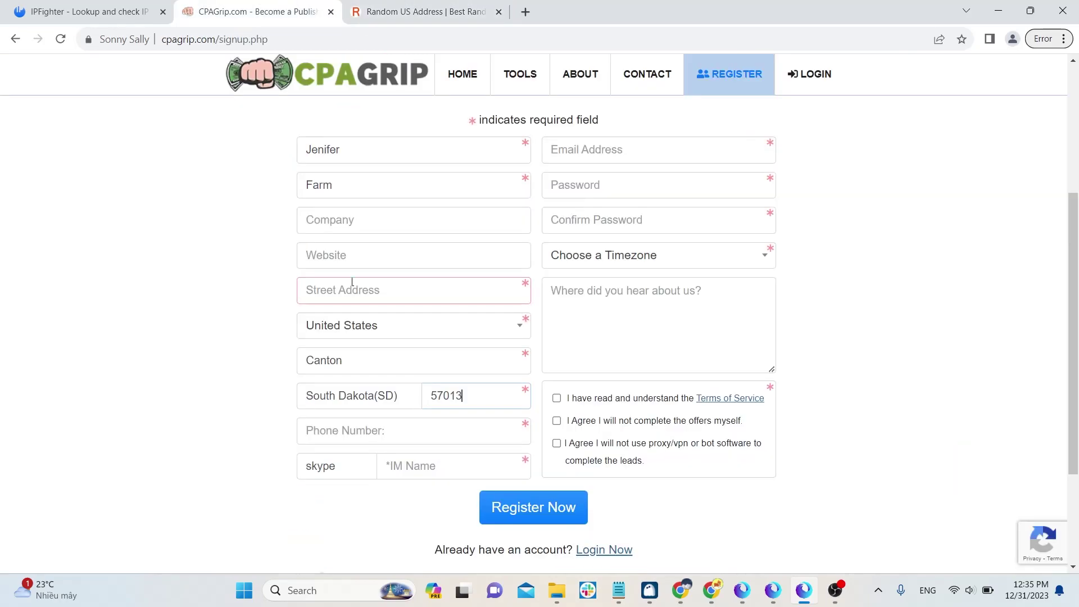
click(371, 298)
key(ctrl+v)
scroll(371, 295, down, 2)
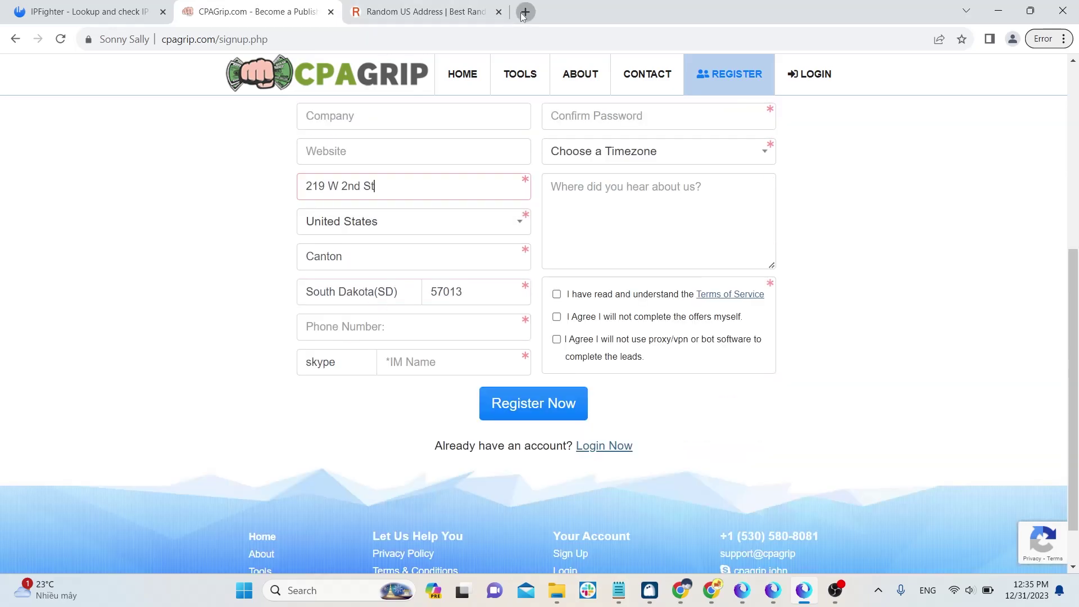
Step: Copy a free US number from quackr.io and paste it into the sign-up Phone field
click(525, 12)
text(quackr.io)
key(Return)
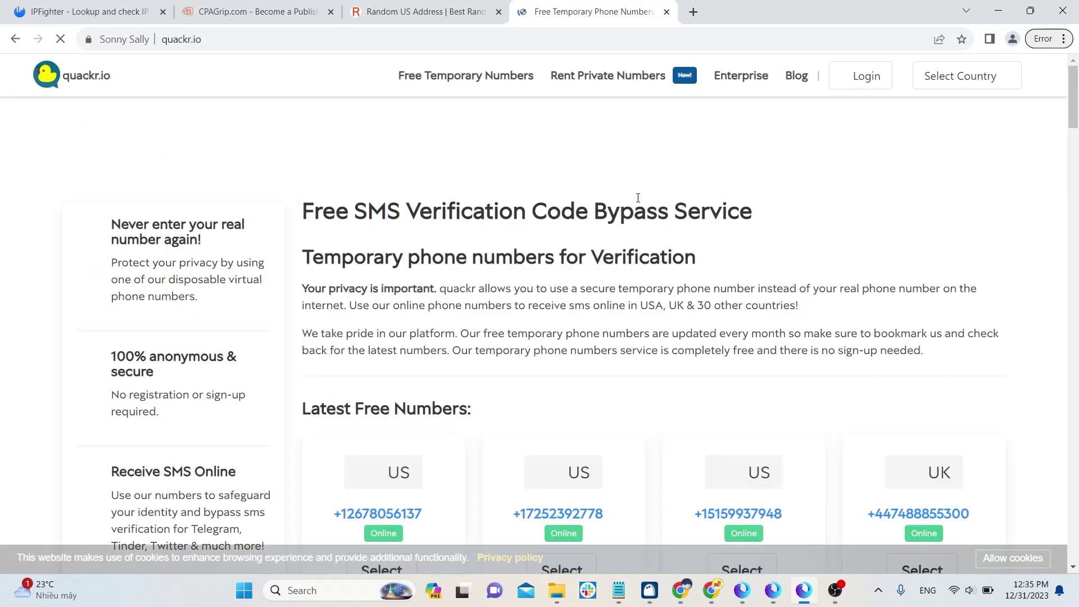
scroll(638, 198, down, 6)
click(431, 438)
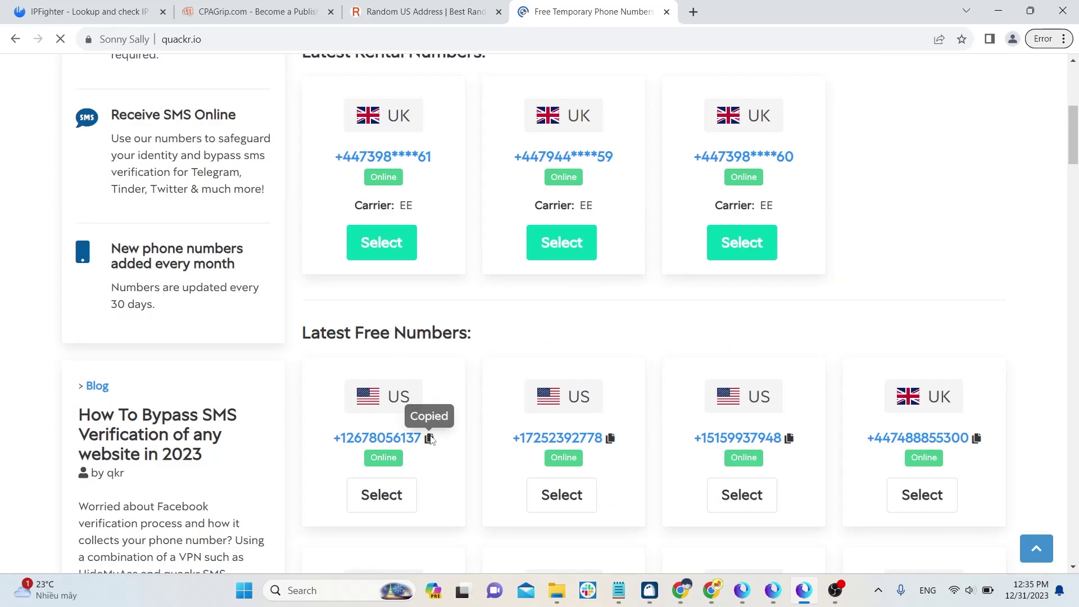
click(274, 10)
click(398, 323)
key(ctrl+v)
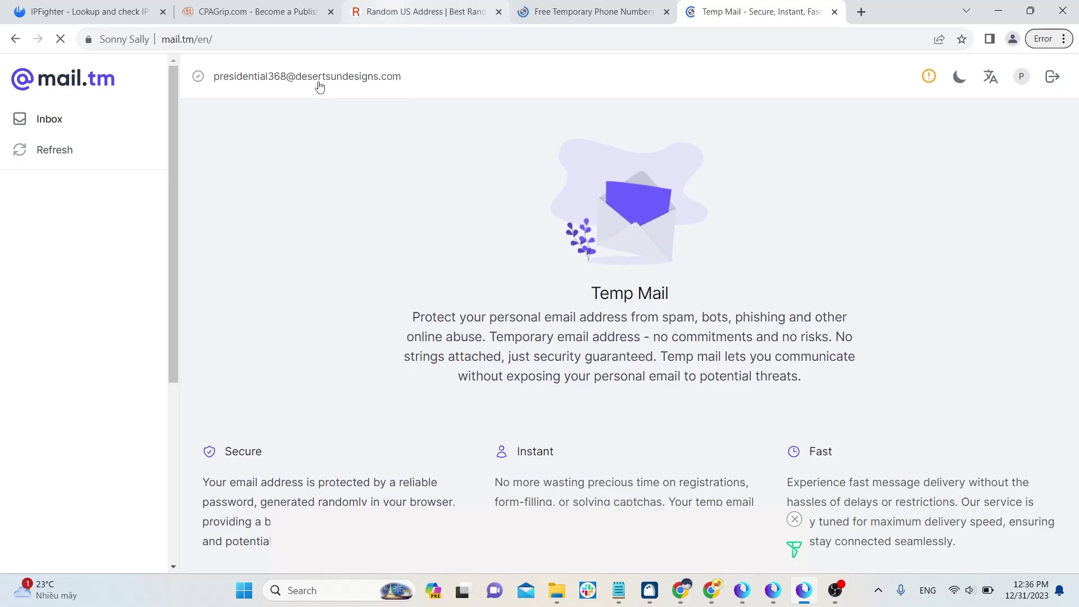
Step: Fill in the temporary email address, a password and the matching Confirm Password
click(368, 9)
click(255, 12)
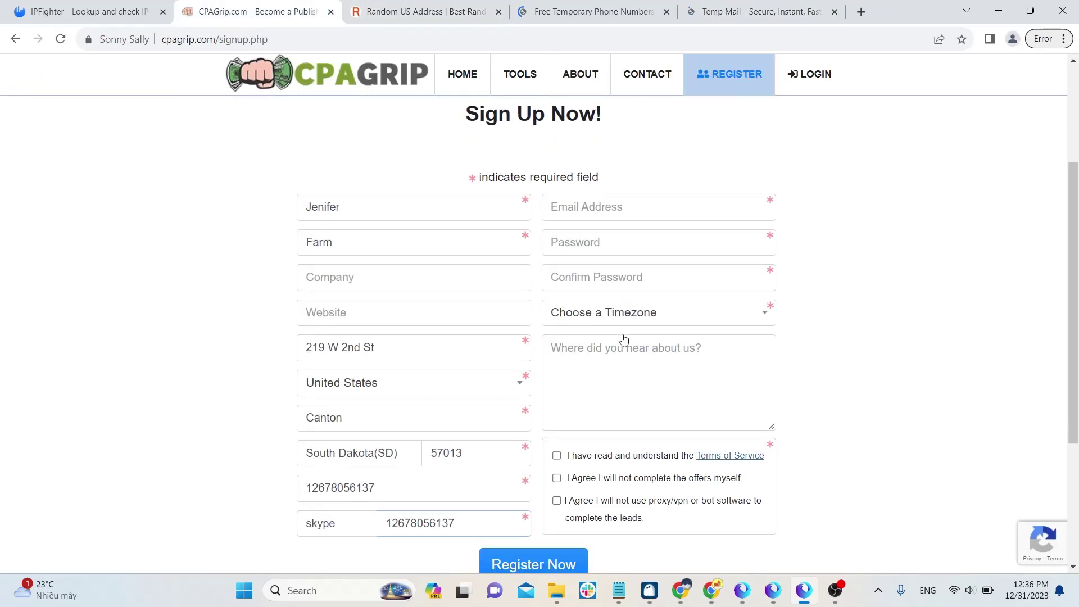
scroll(614, 344, down, 1)
click(591, 190)
key(ctrl+v)
double_click(591, 191)
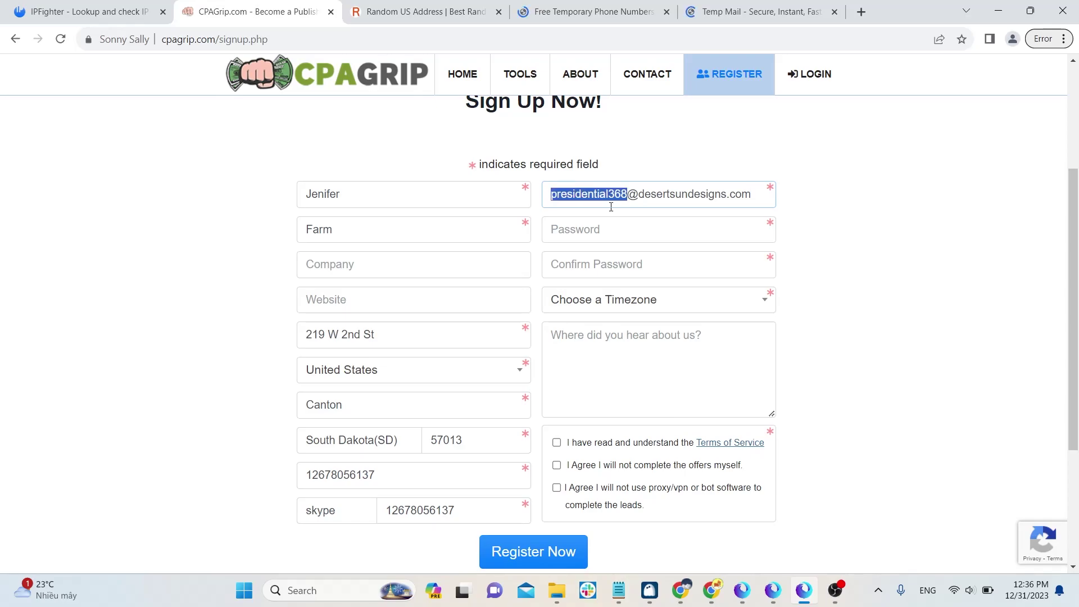
click(634, 228)
key(ctrl+v)
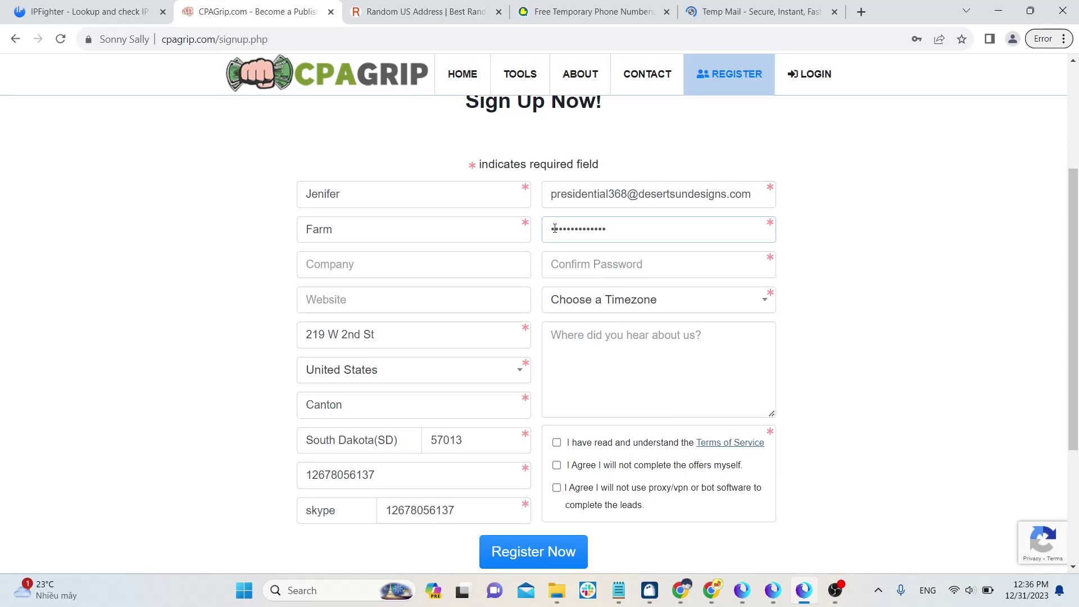
key(ctrl+a)
click(616, 264)
key(ctrl+v)
Step: Choose Pacific Time as the timezone and tick all three agreement checkboxes
click(622, 300)
scroll(675, 418, down, 1)
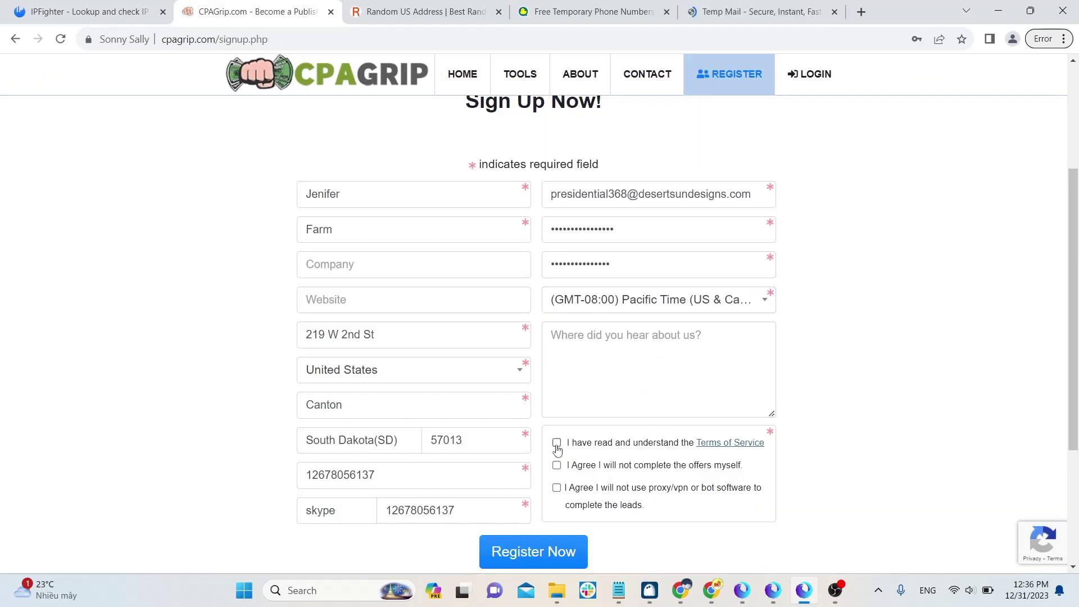
click(556, 442)
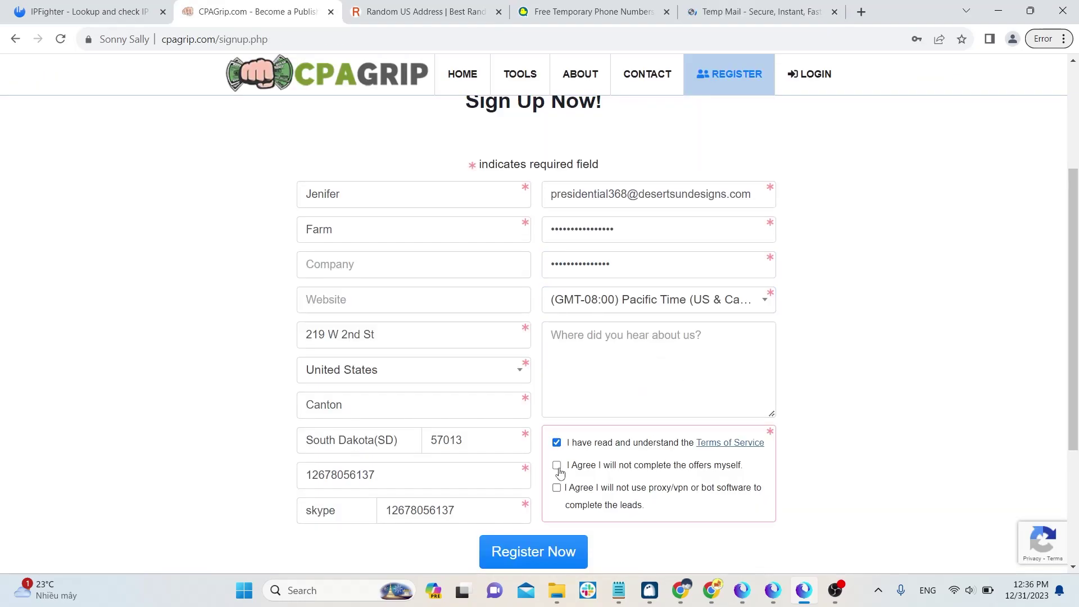
click(556, 465)
click(556, 488)
scroll(557, 487, down, 1)
Step: Submit the registration, save the password in Chrome, and browse the new dashboard's chat
click(551, 505)
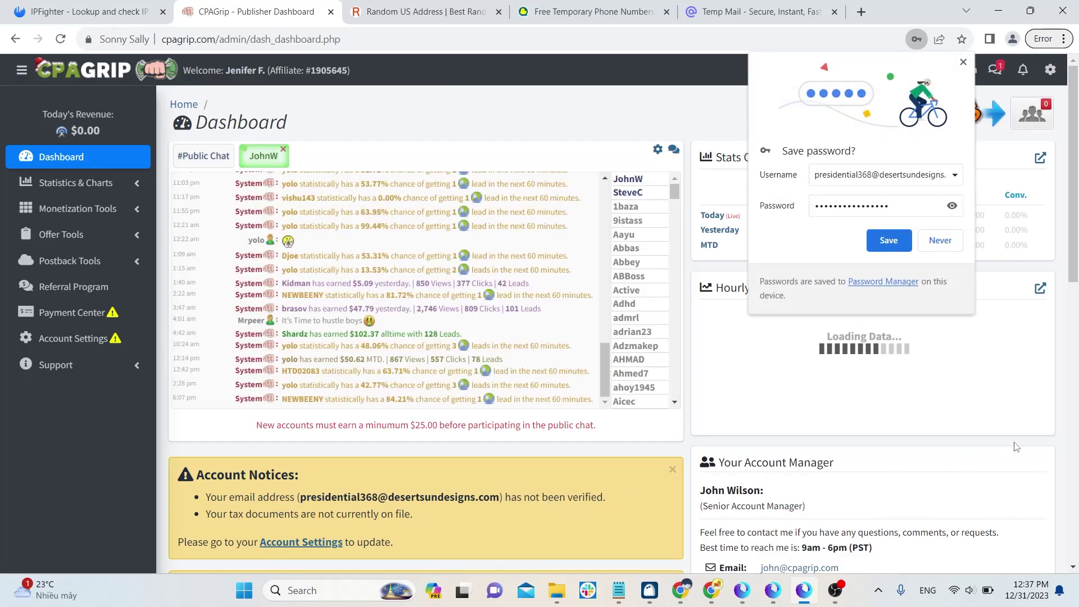
click(888, 240)
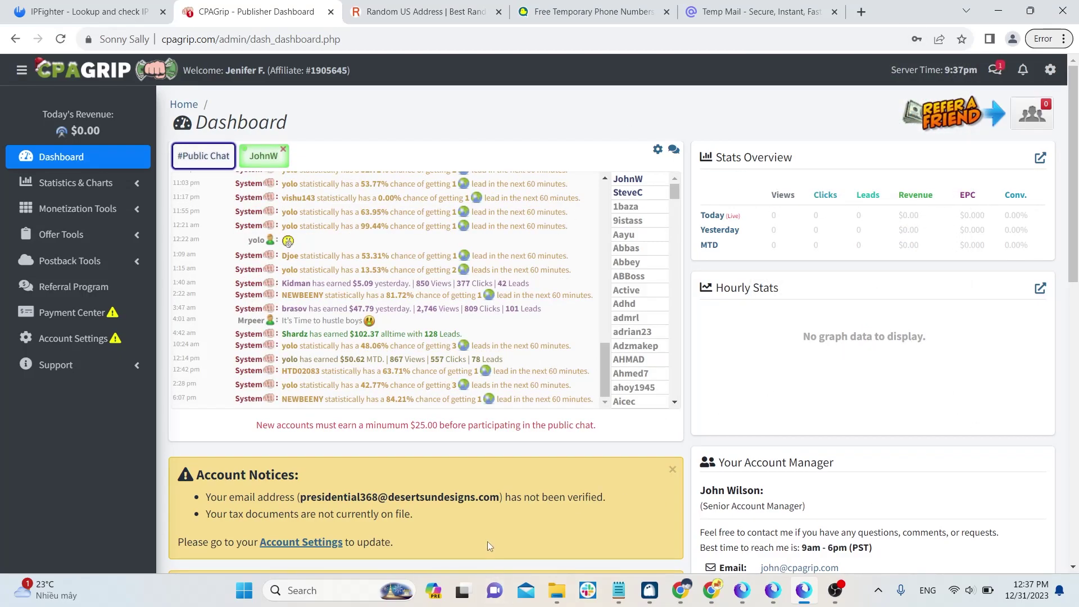
scroll(452, 287, up, 2)
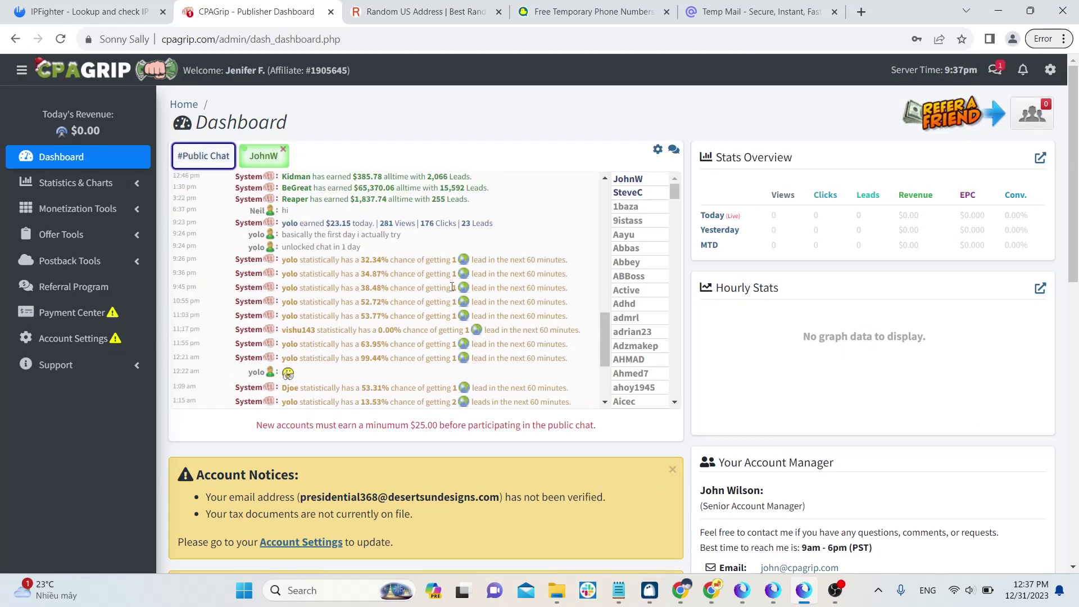
scroll(453, 288, up, 1)
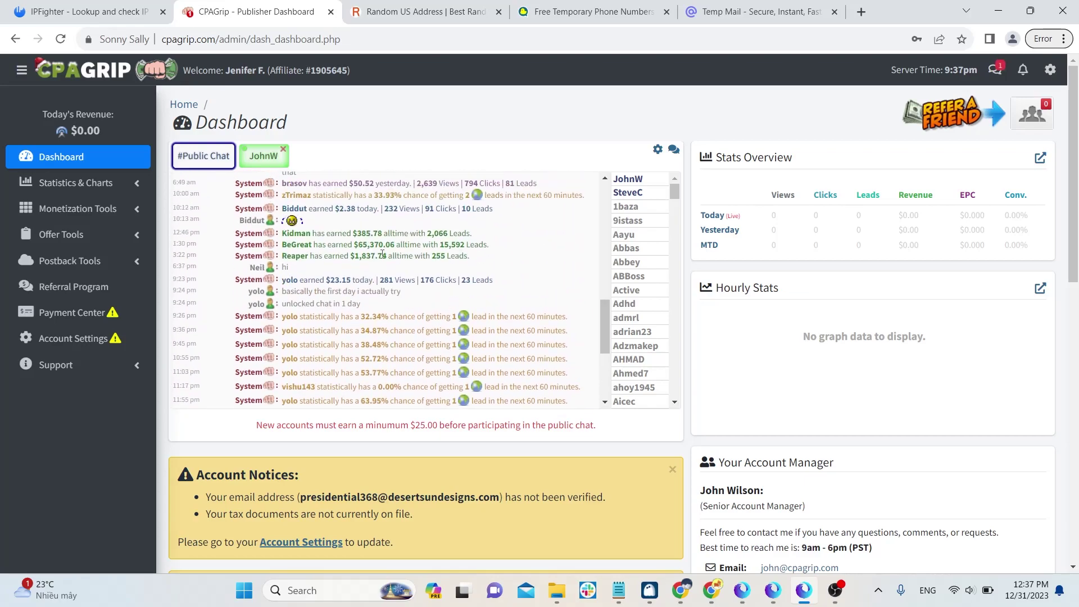
drag(282, 232, 476, 235)
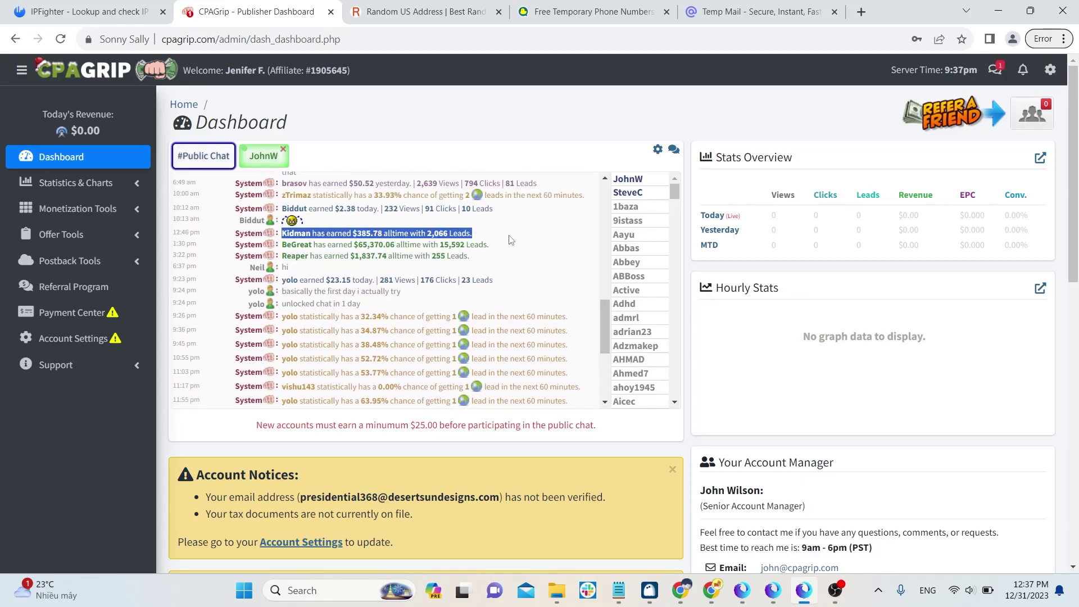
click(510, 240)
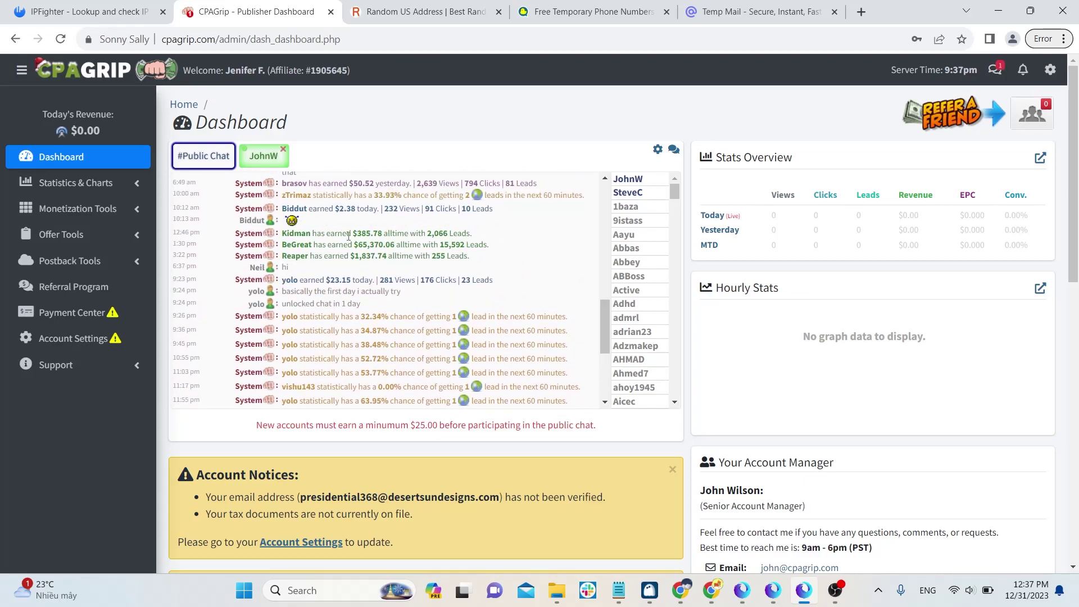
click(55, 236)
Step: Filter My Offers to US | United States desktop offers and open Enter for $2,500.00 Cash!
click(69, 267)
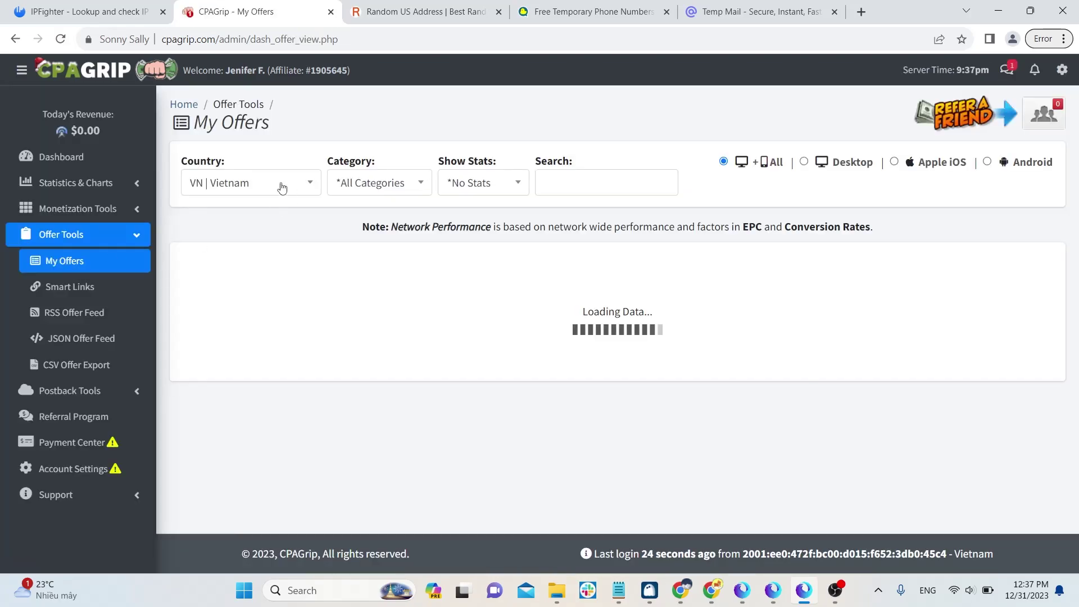
click(306, 190)
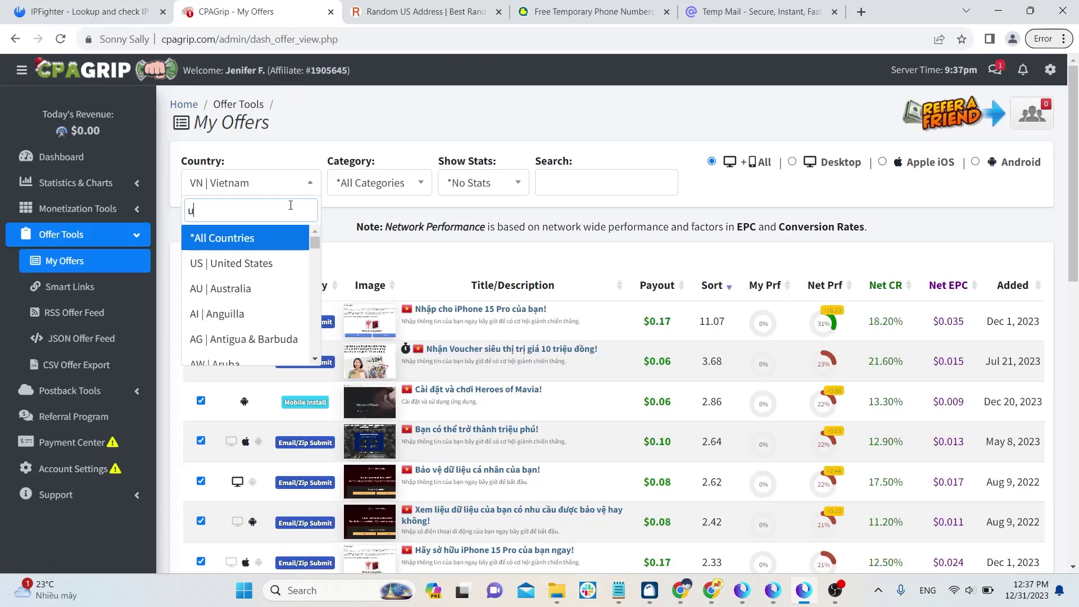
text(united)
click(291, 235)
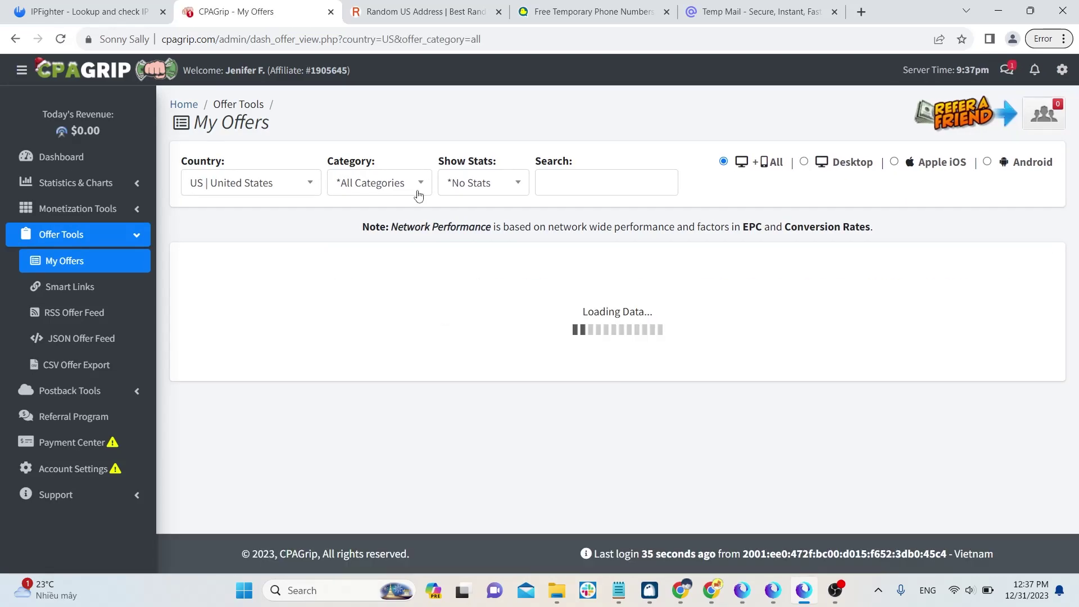
click(419, 195)
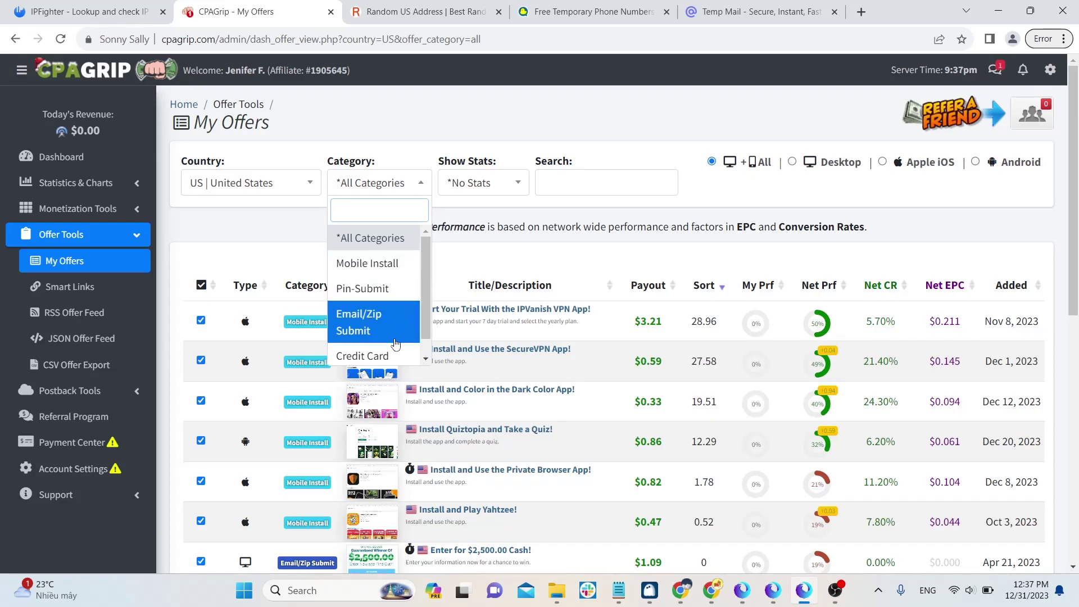
click(504, 184)
click(602, 191)
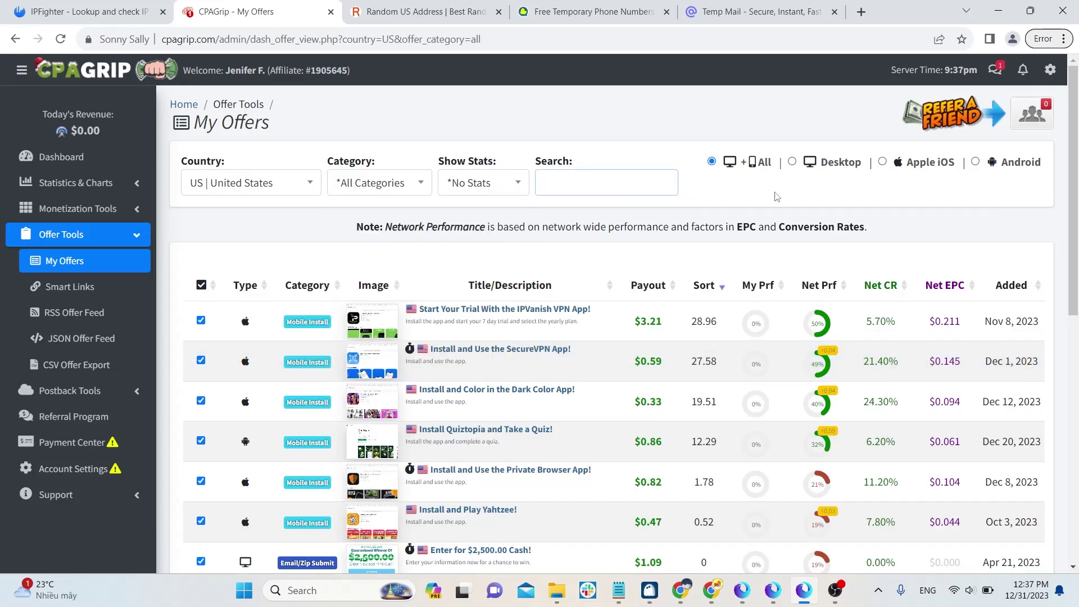
click(792, 163)
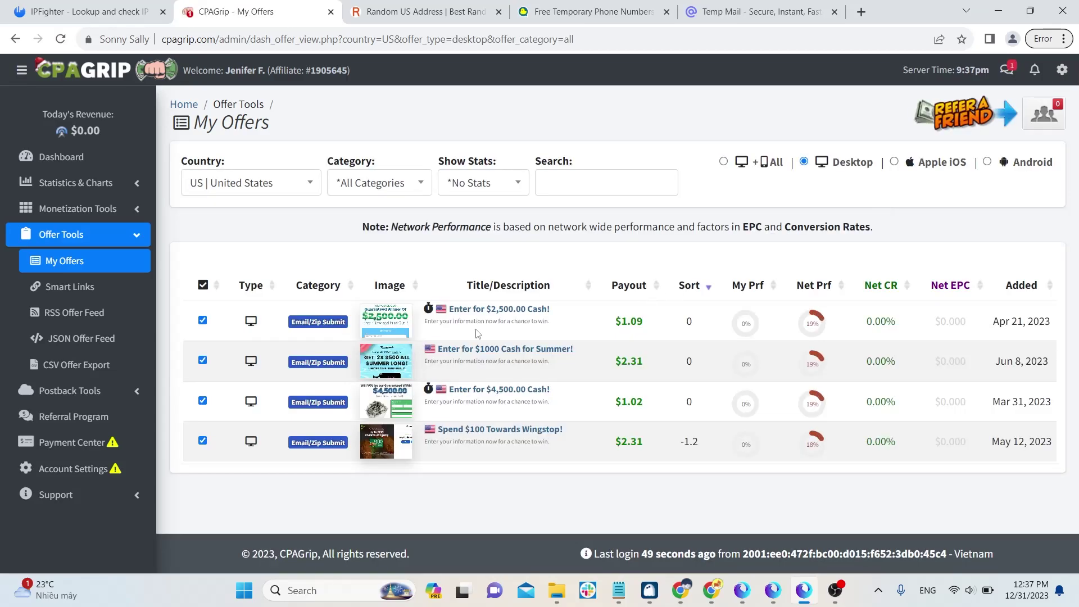
click(469, 311)
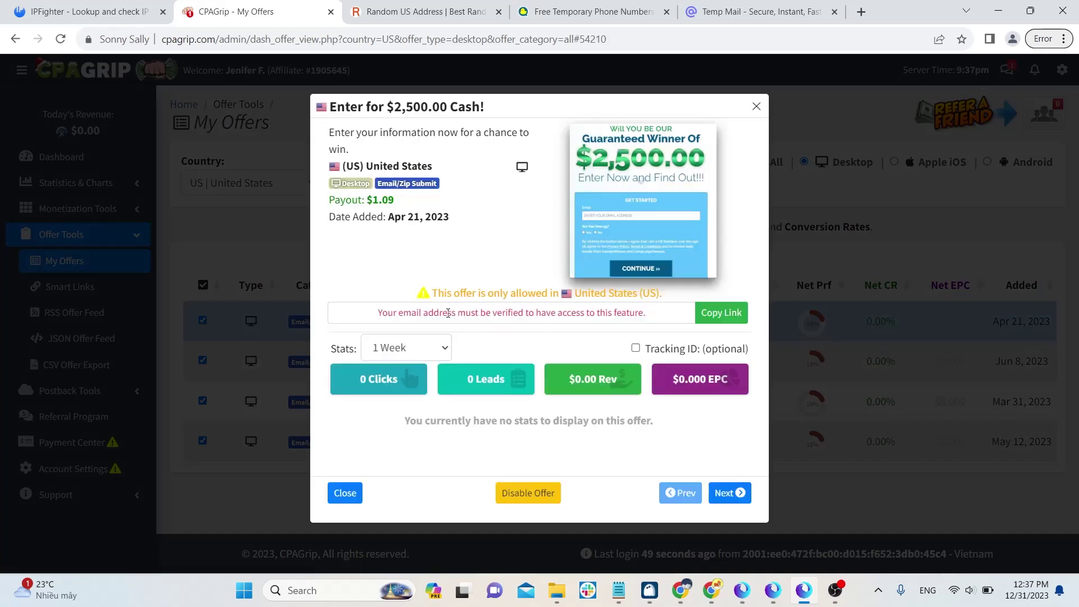
Step: Read the Account Approved email, then copy the $2,500.00 Cash offer link with tracking ID
click(742, 15)
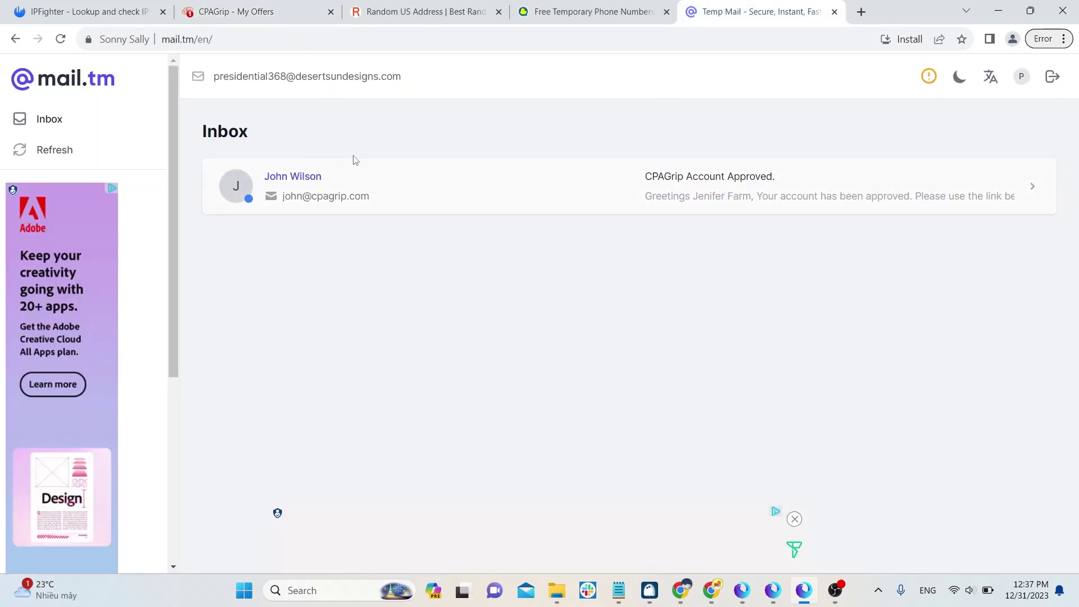
click(341, 176)
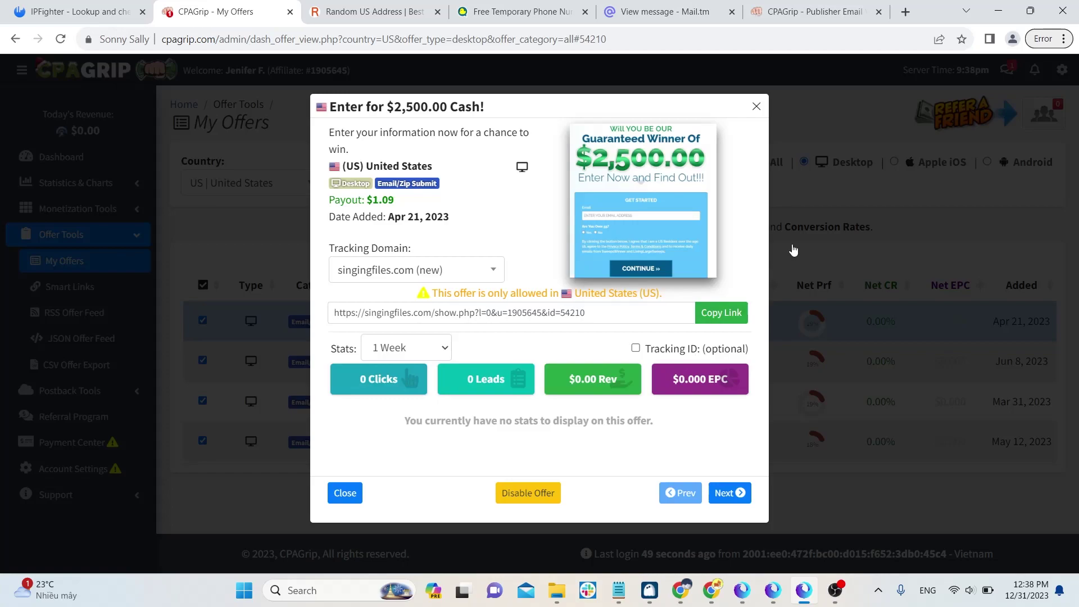
click(637, 348)
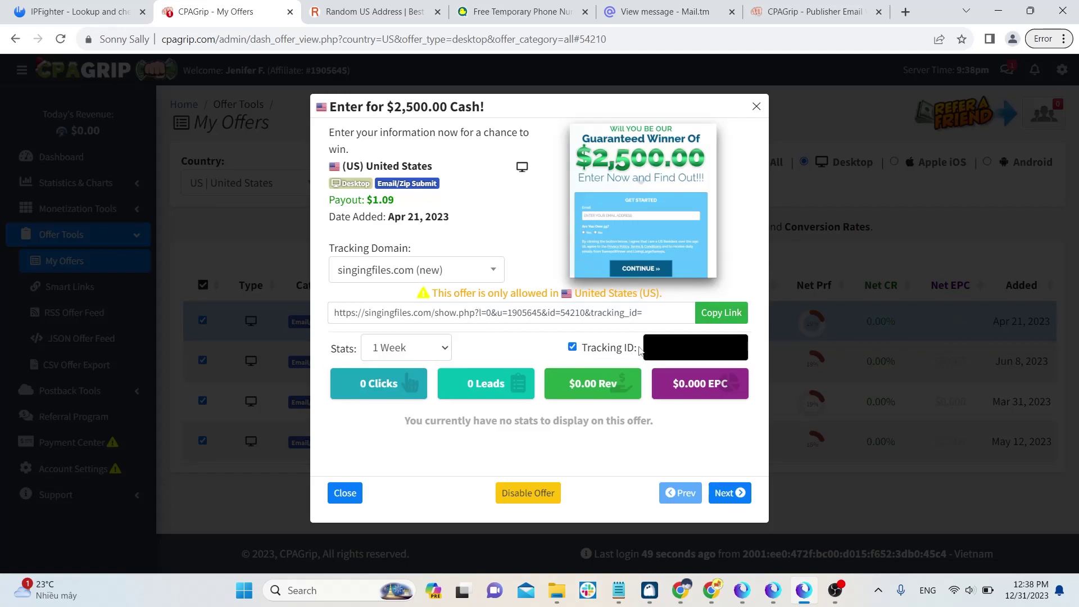
click(774, 242)
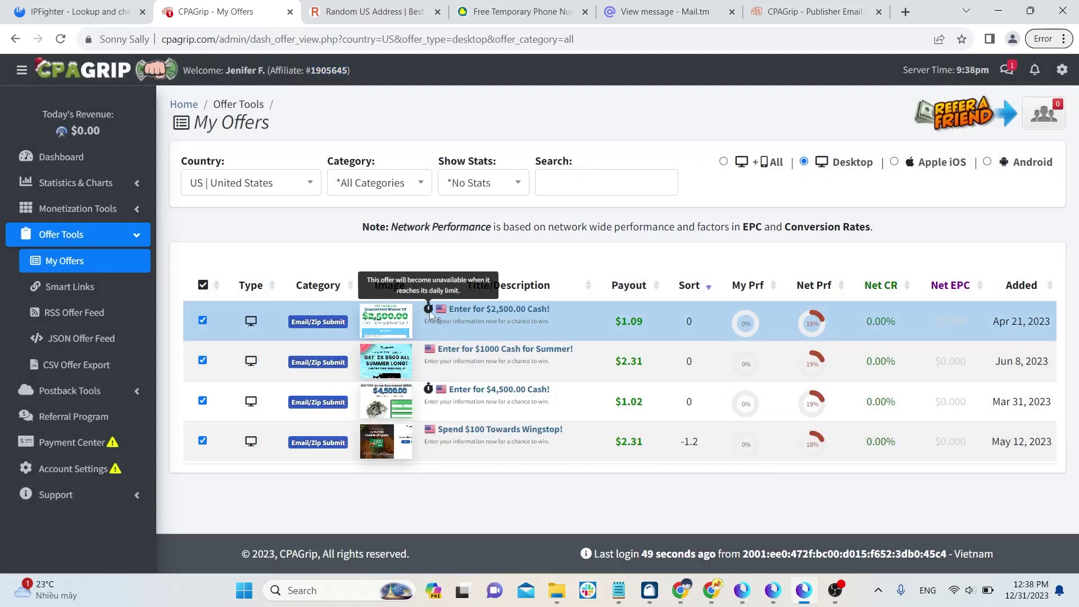
click(527, 325)
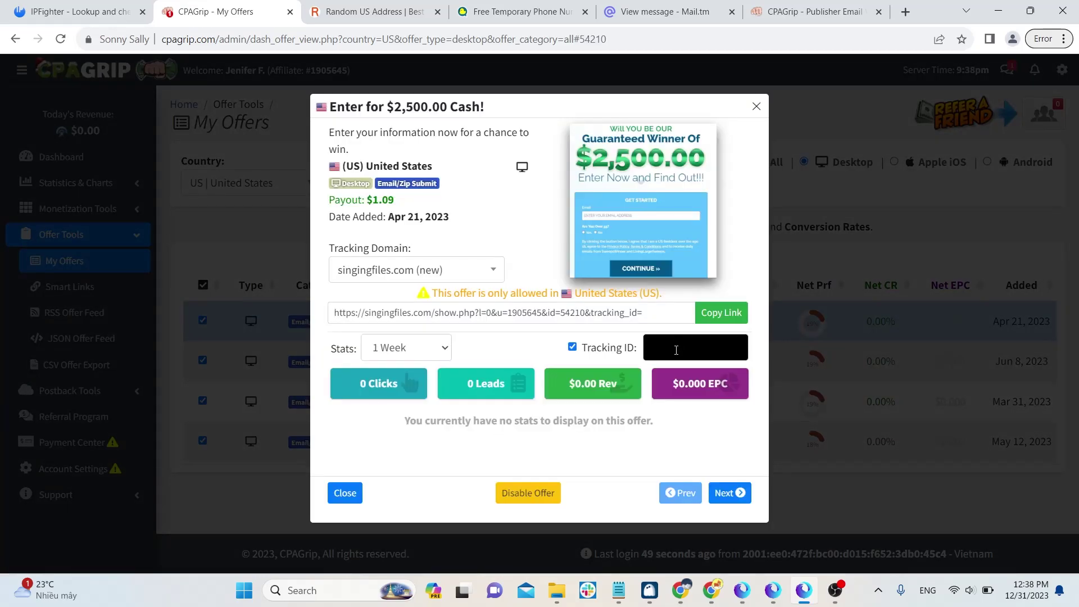
click(726, 313)
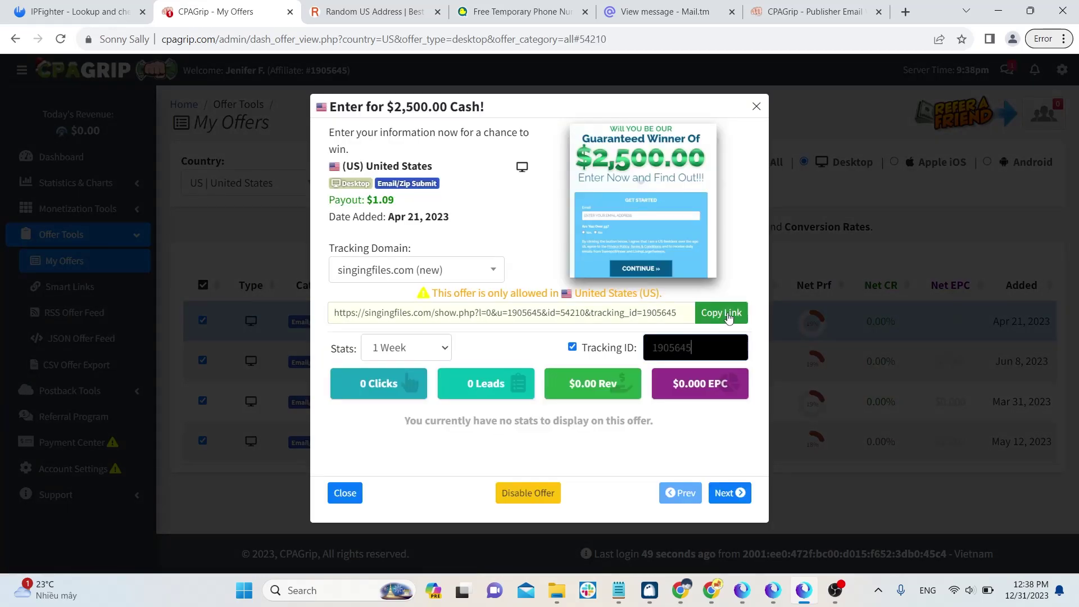
click(756, 107)
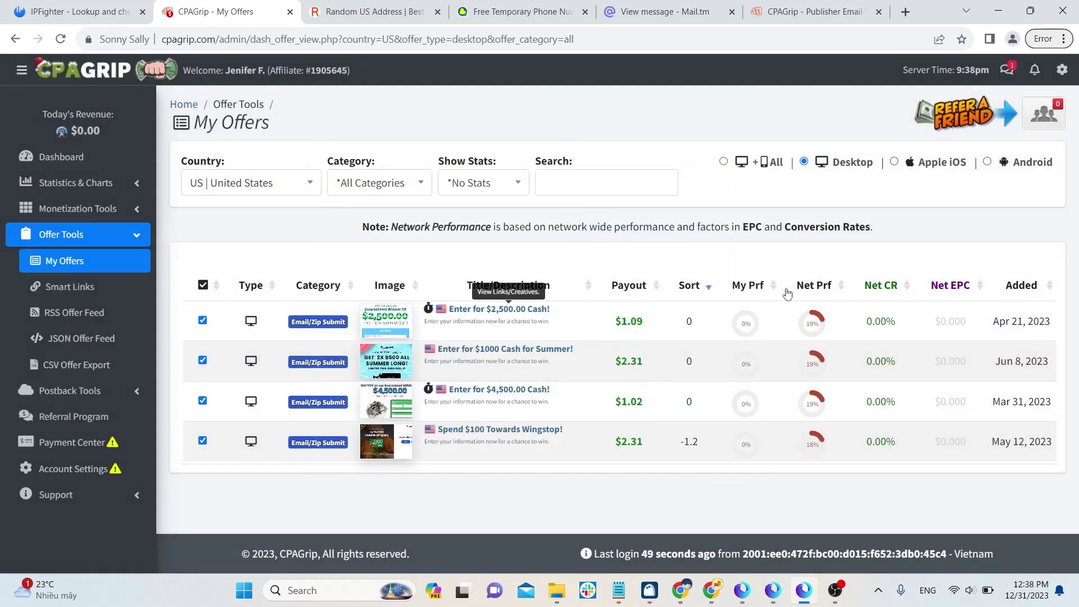
Step: Open WordPress.com in a new tab, then return to the CPAGrip My Offers tab
click(907, 13)
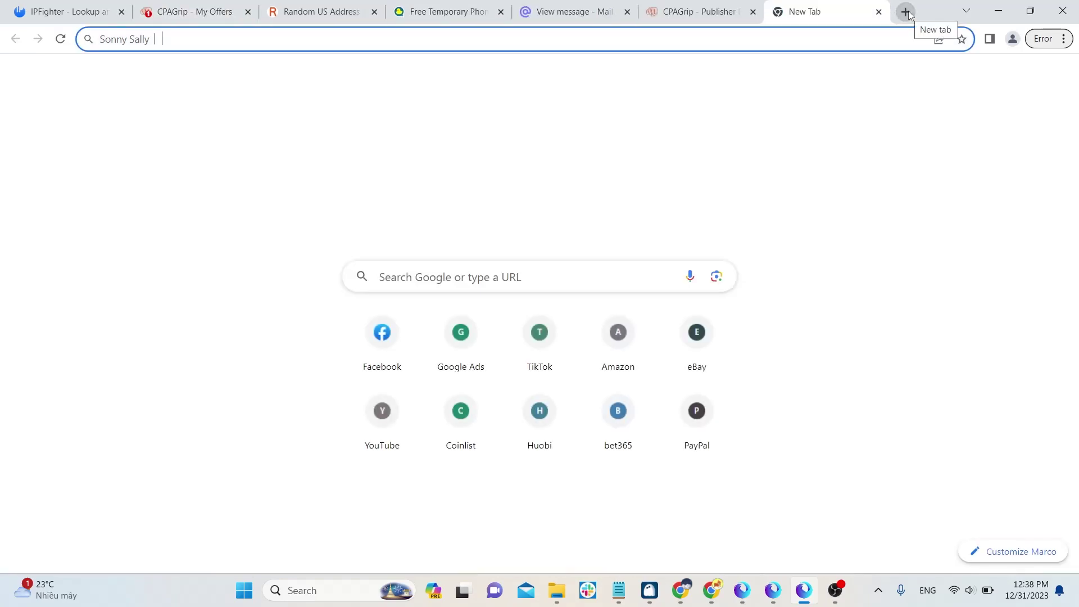
text(wordpress)
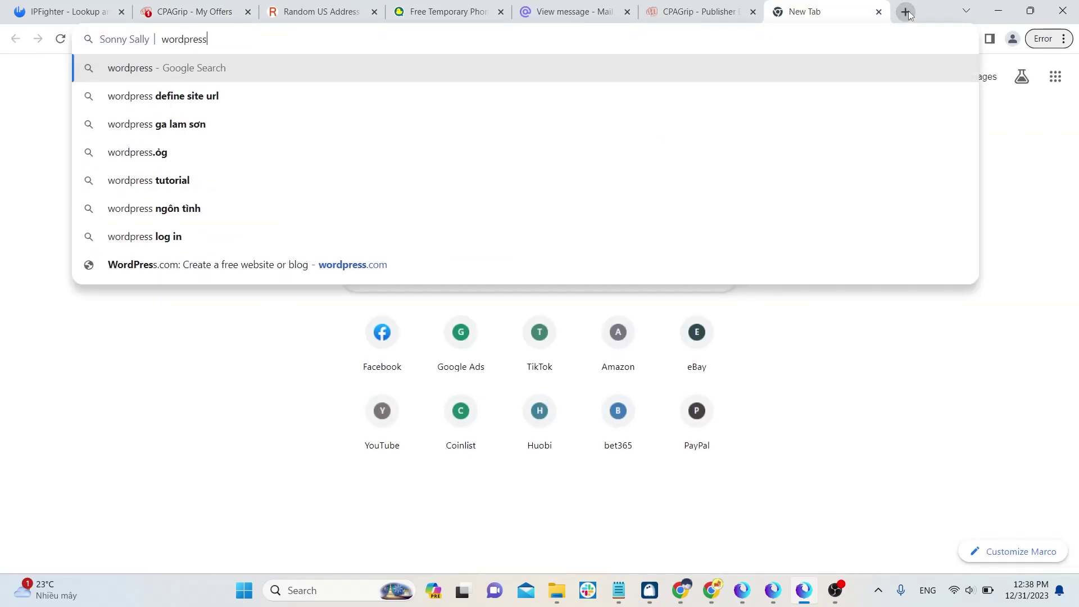
key(Return)
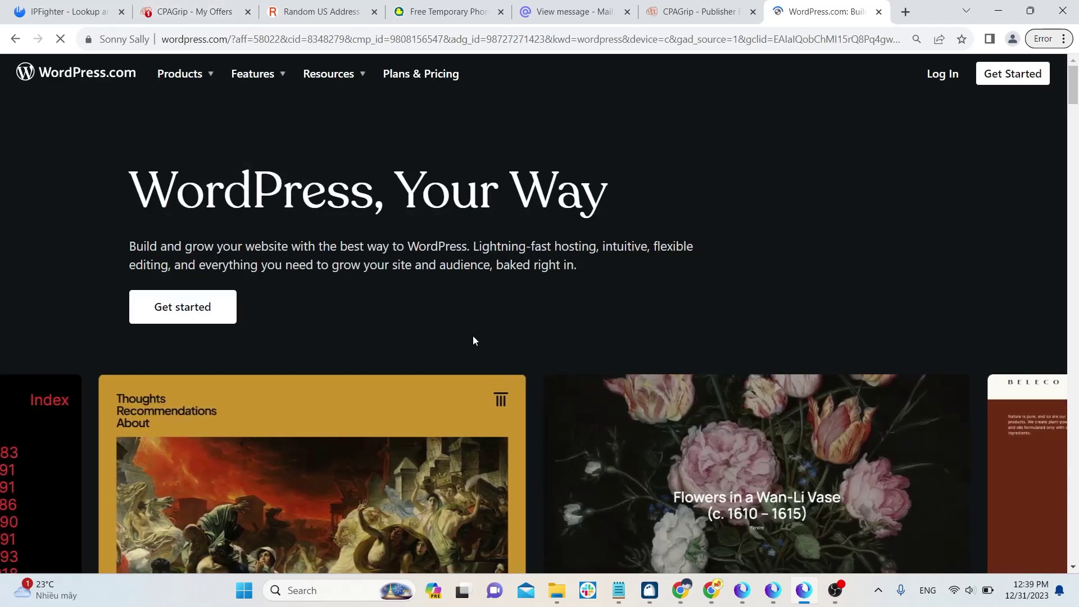
scroll(474, 336, down, 2)
key(ctrl+2)
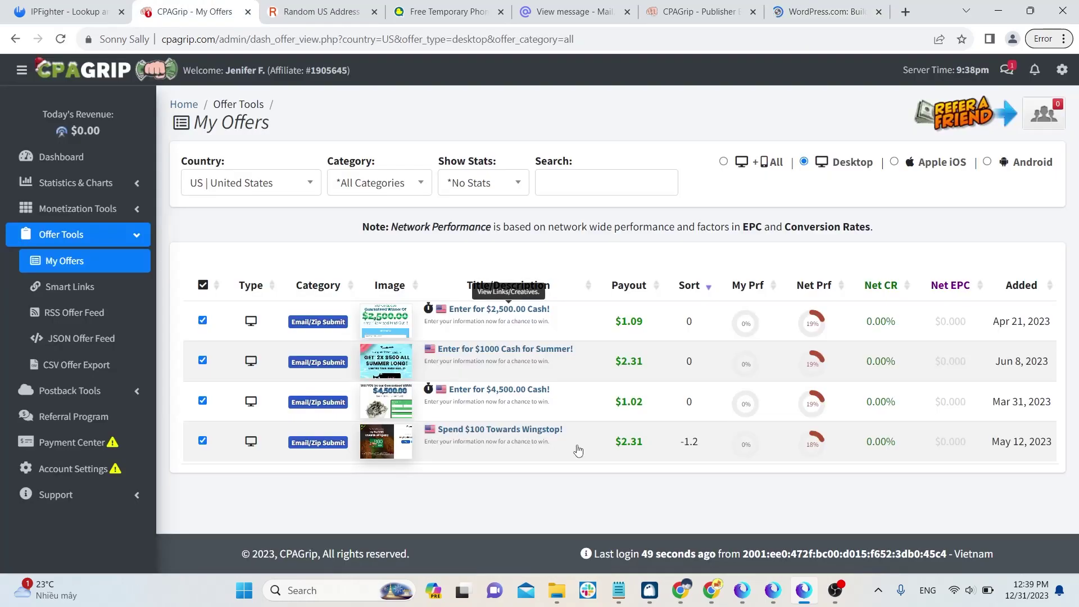
Step: Show the two side-by-side CPAGrip windows (UK and US offers) with both lists scrolled to the top
click(741, 600)
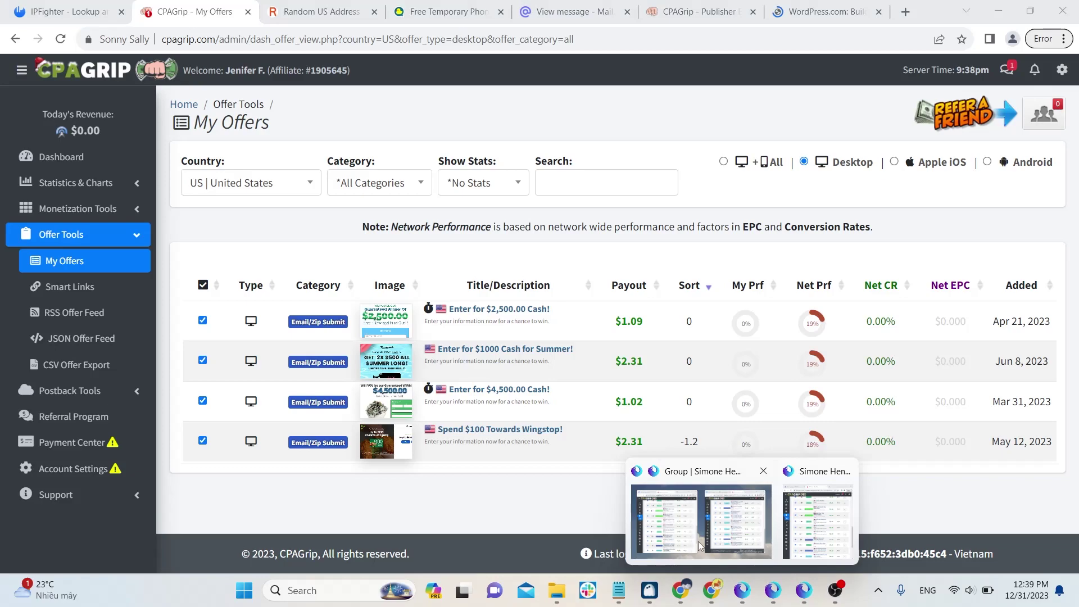
click(723, 528)
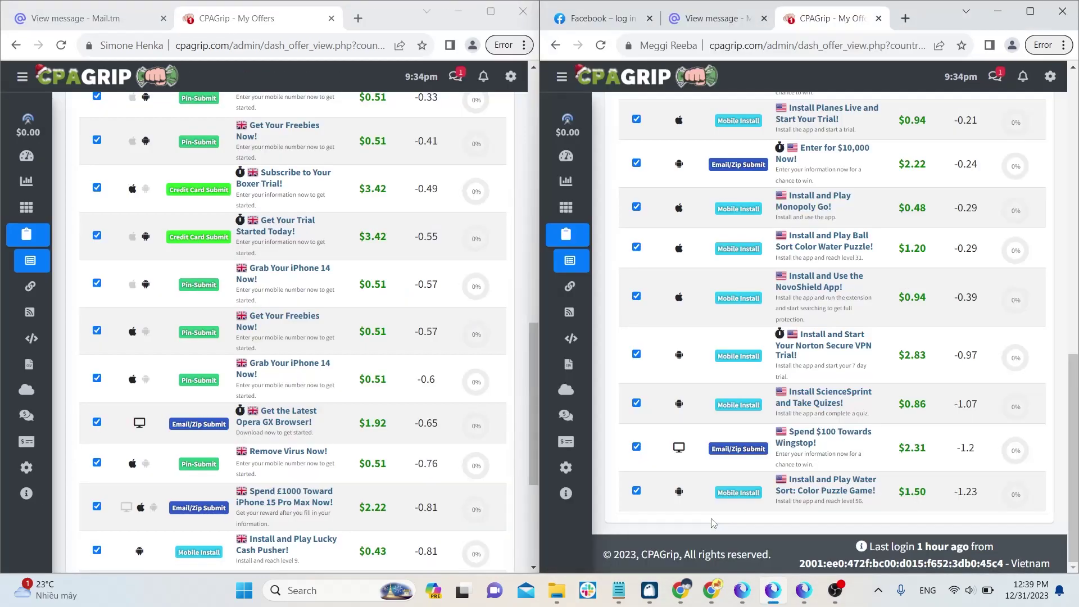
scroll(481, 313, up, 15)
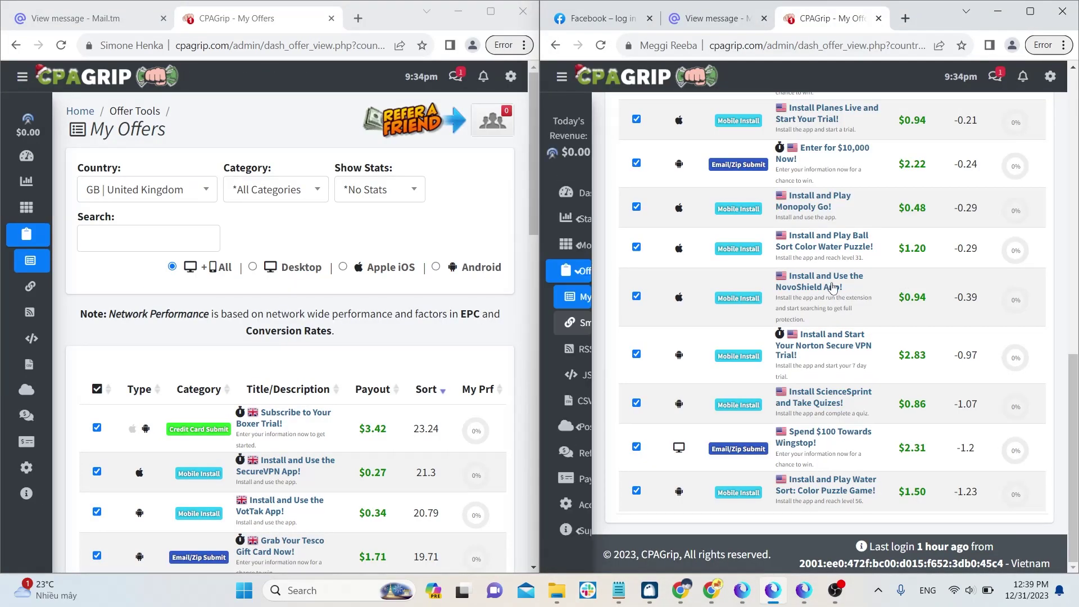
scroll(833, 288, up, 4)
scroll(833, 287, up, 8)
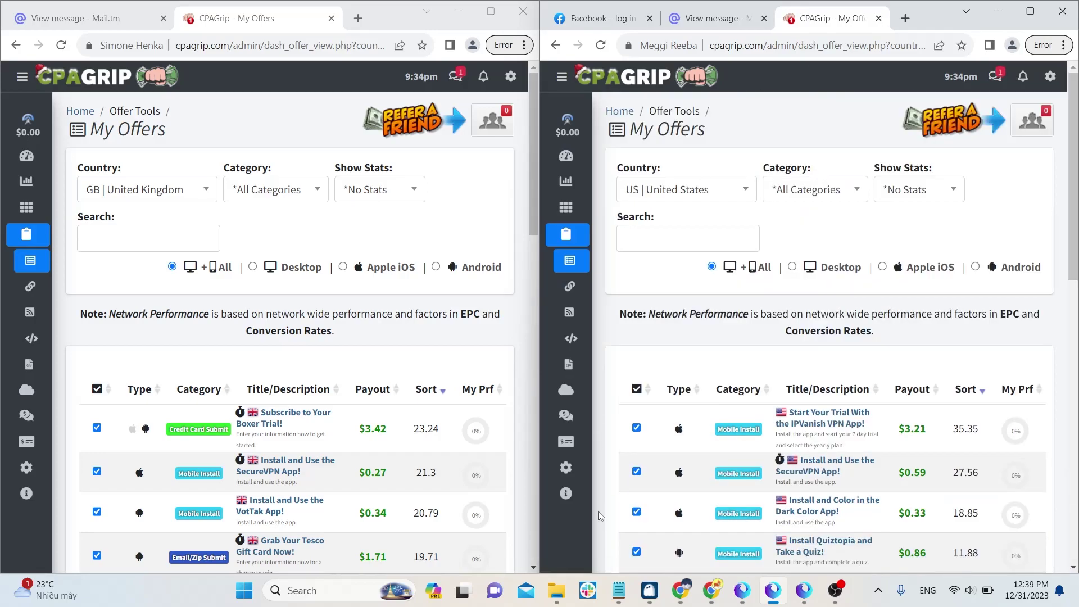
Step: Create the Hidemyacc profile 'CPAgrips' (Windows 11, Chrome 120) set to Without Proxy
click(649, 590)
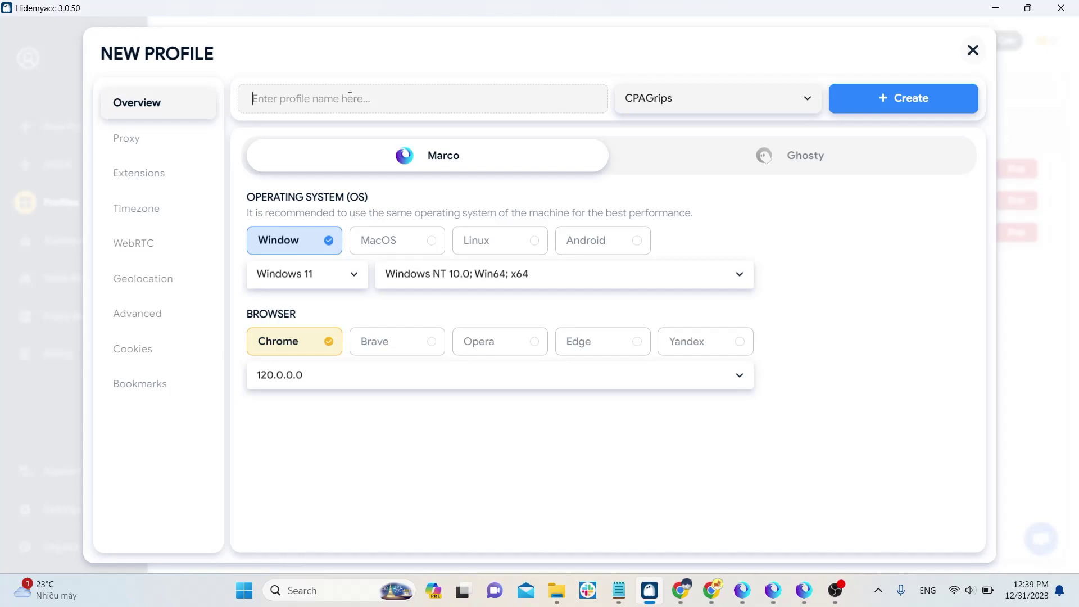
text(CPAgrips)
click(165, 139)
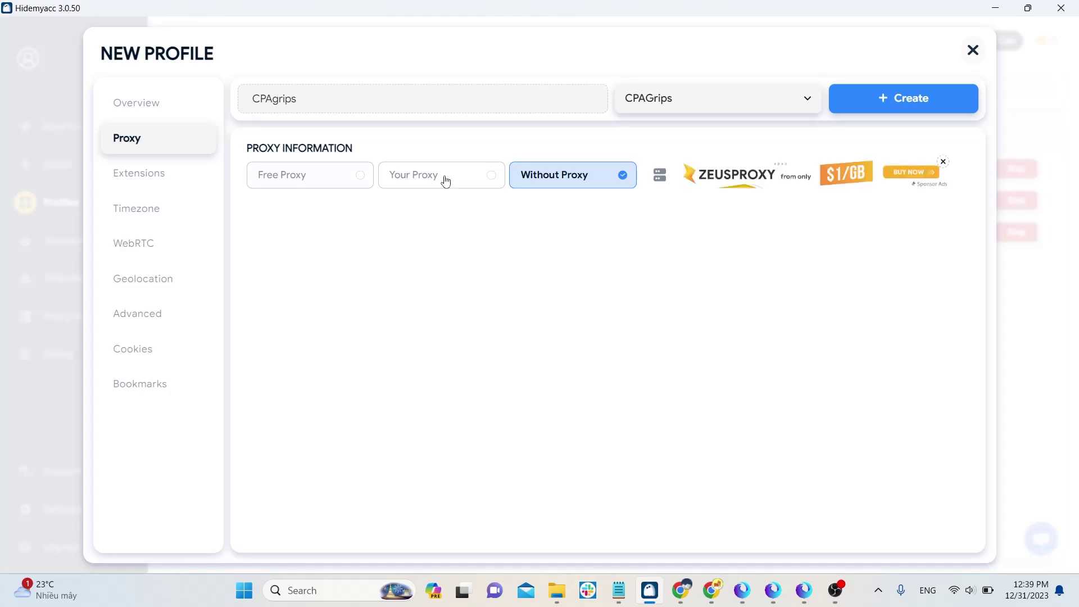
click(875, 100)
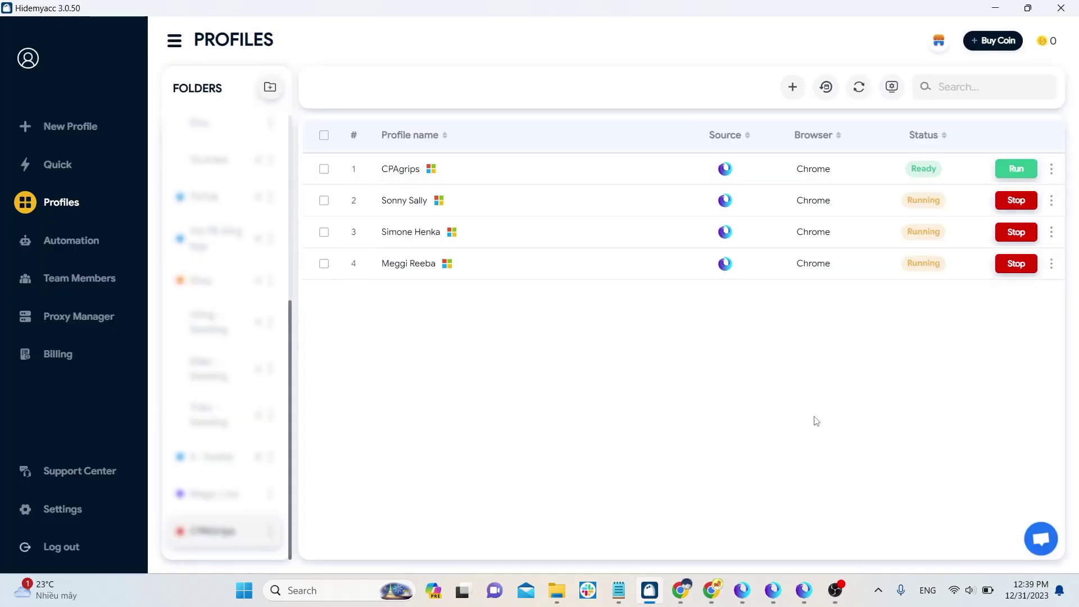
Step: Start a new Hidemyacc automation script and edit its New tab step's settings
click(62, 245)
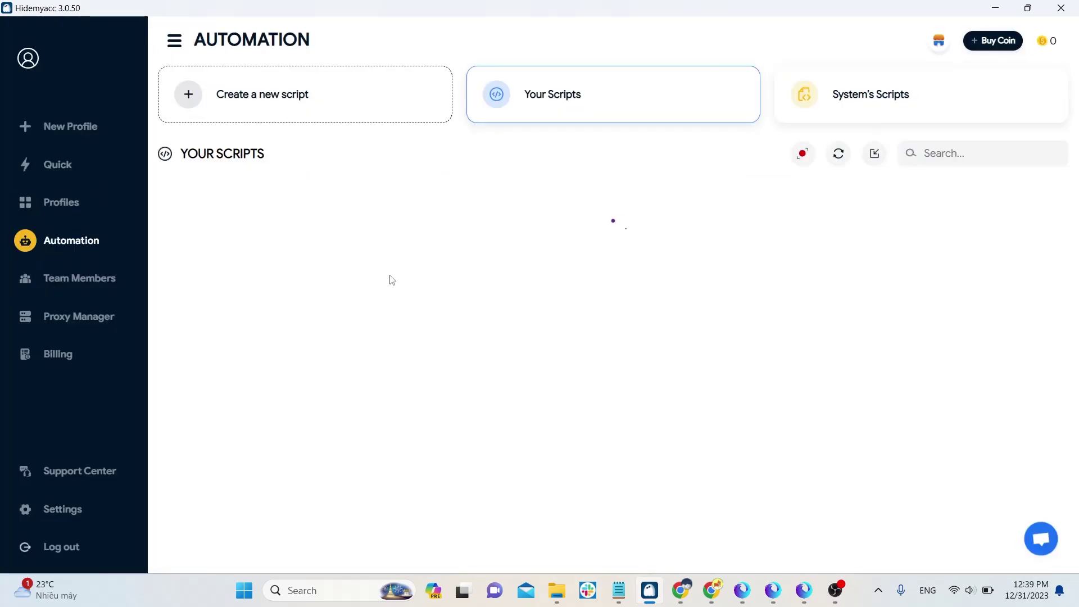
click(305, 110)
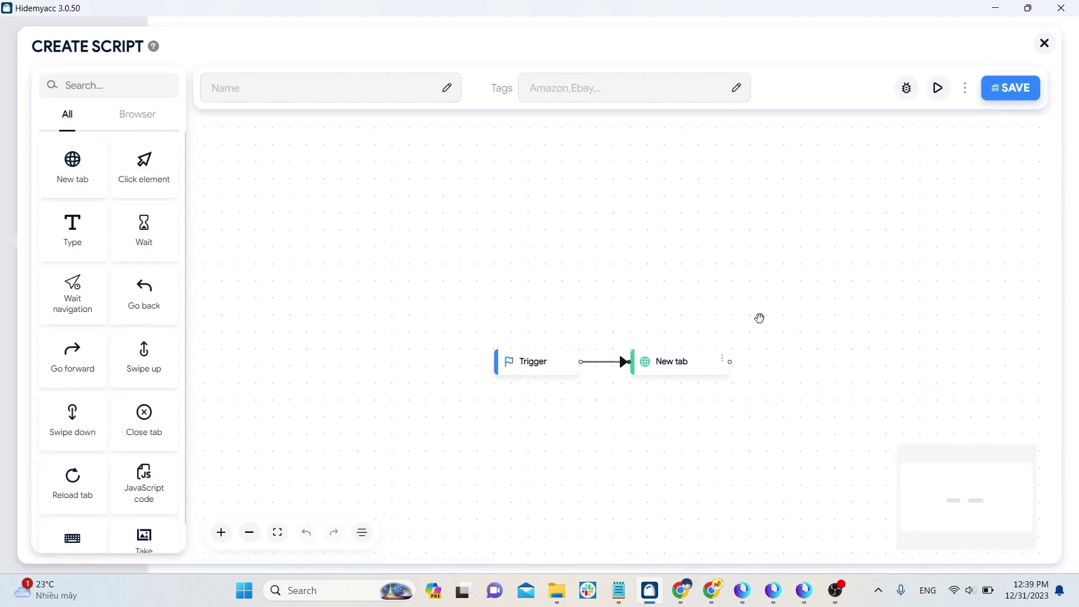
click(722, 360)
click(707, 309)
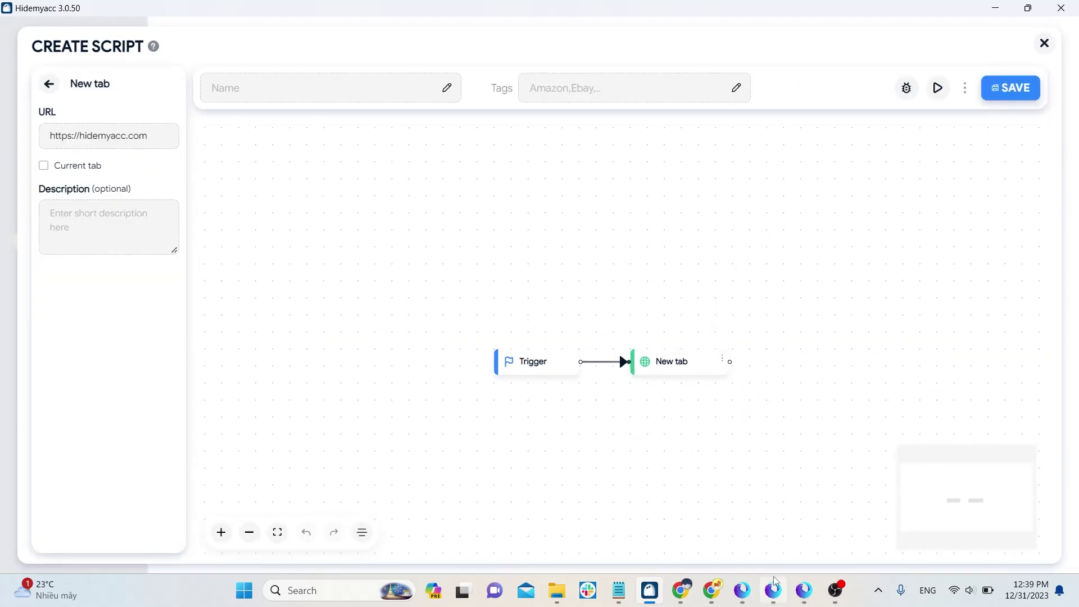
Step: Search 'cpgrips' in the browser, open CPAGrip.com and copy its address
click(804, 589)
click(905, 11)
text(cpg)
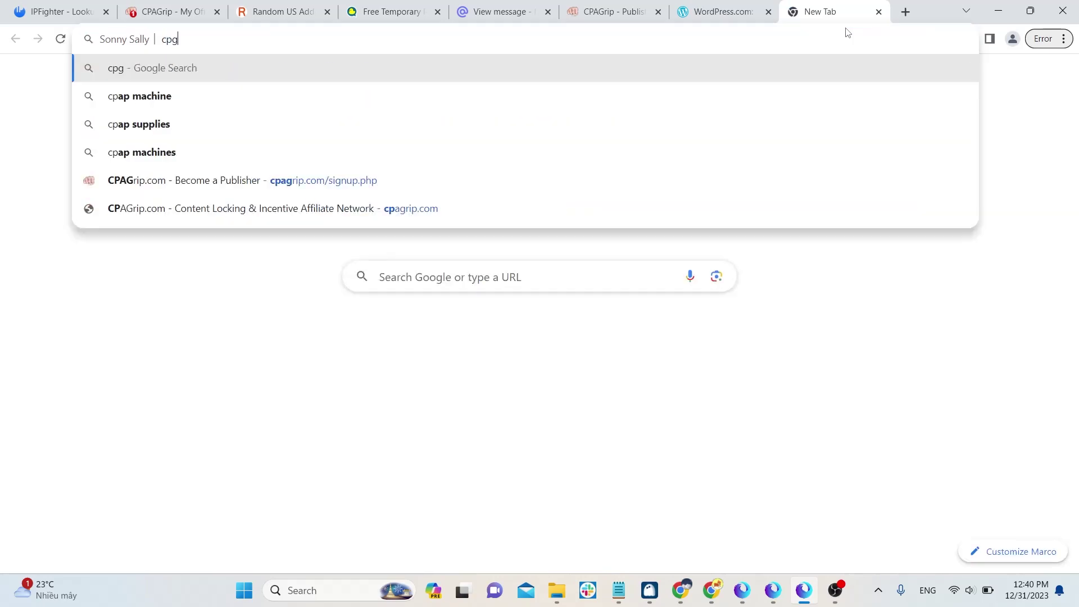
text(rips)
key(Return)
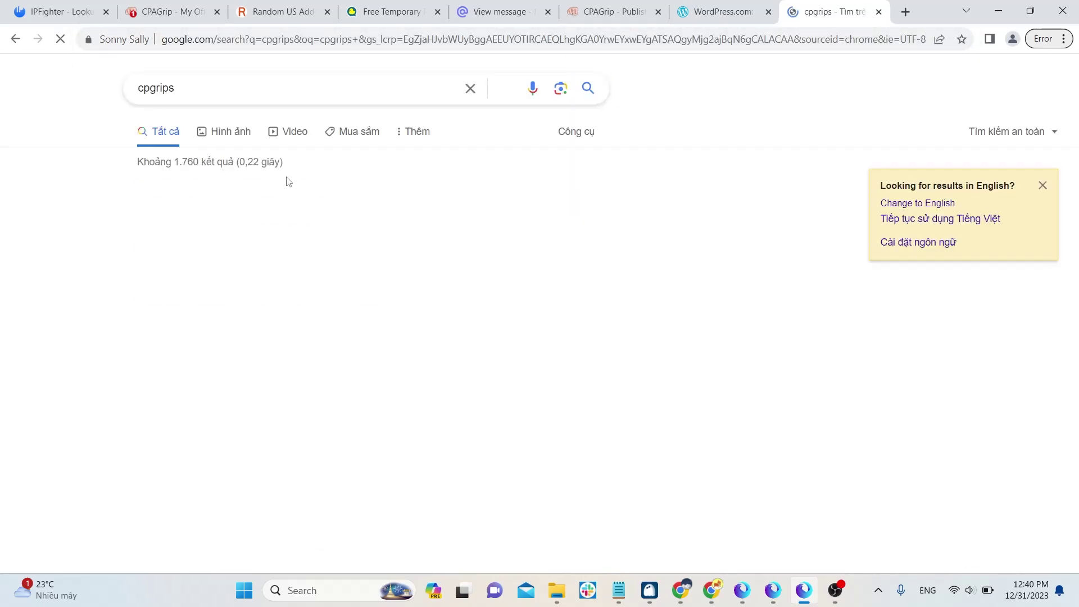
click(216, 228)
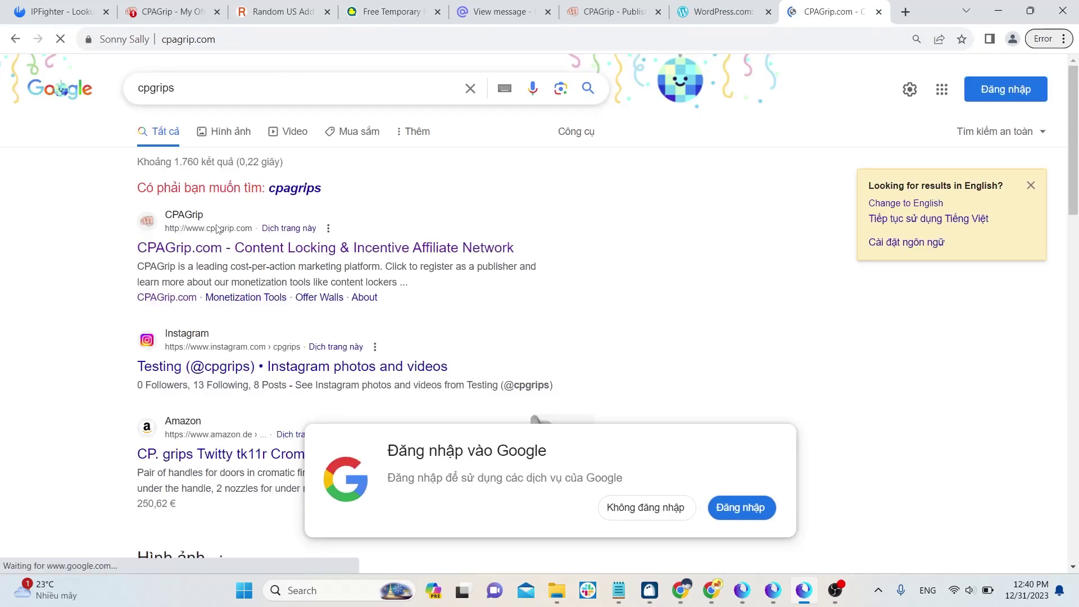
click(261, 32)
key(ctrl+c)
key(alt+Tab)
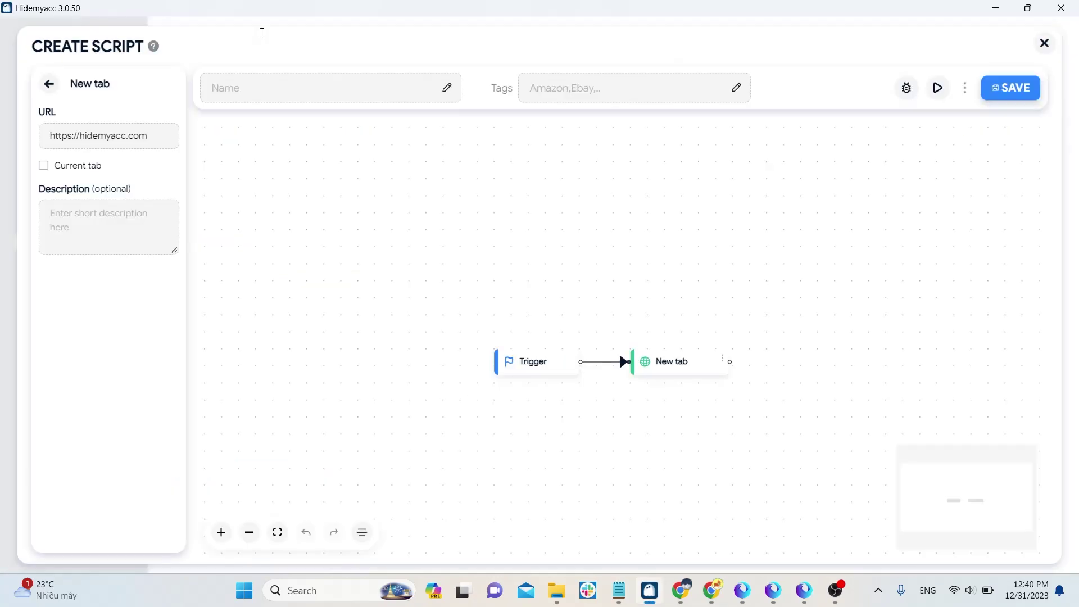
Step: Replace the New tab step's URL with the CPAGrip address and close the editor
triple_click(111, 136)
key(ctrl+v)
click(1044, 43)
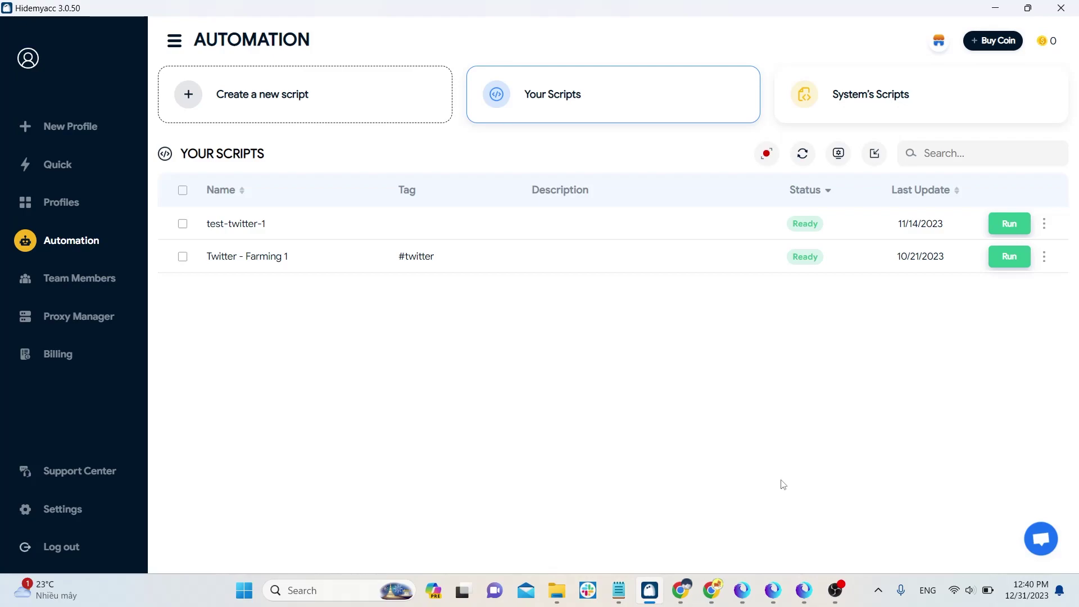
Step: Bring the main browser window forward on its CPAGrip My Offers tab
mouse_move(734, 602)
click(692, 496)
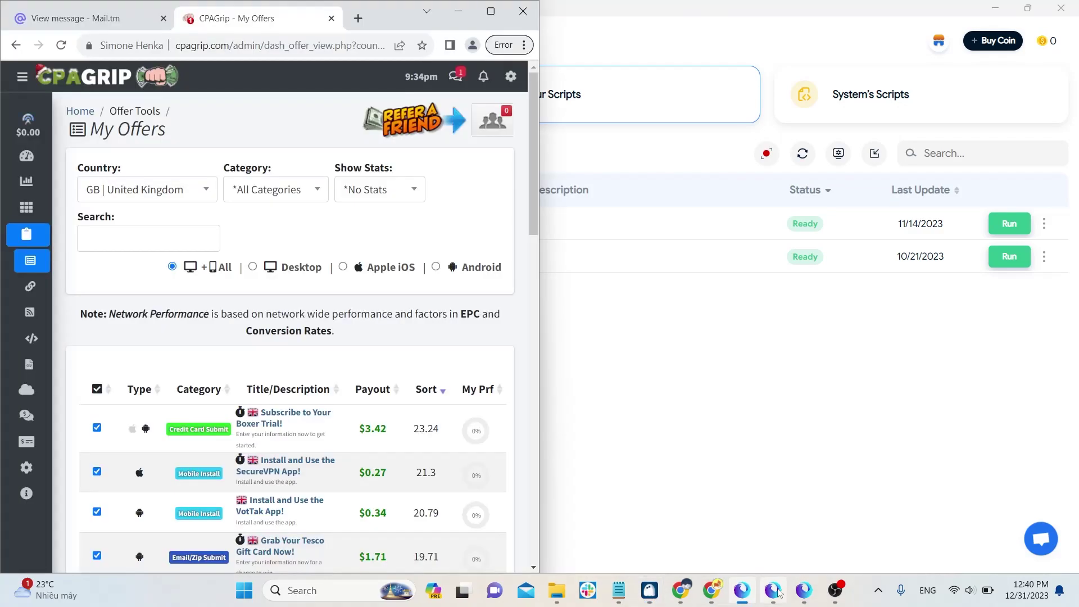
click(804, 590)
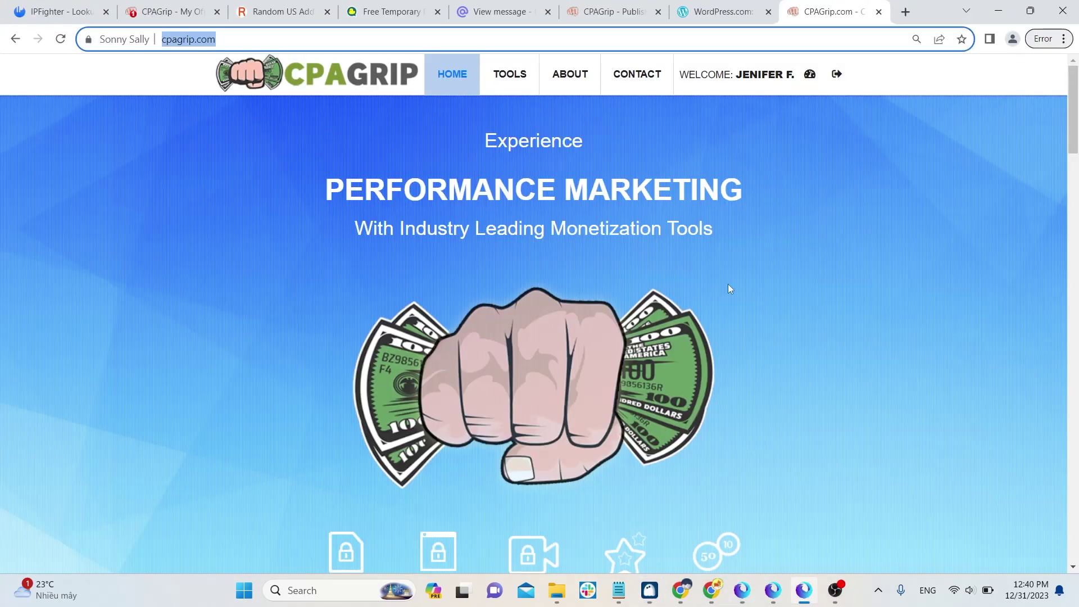
click(172, 6)
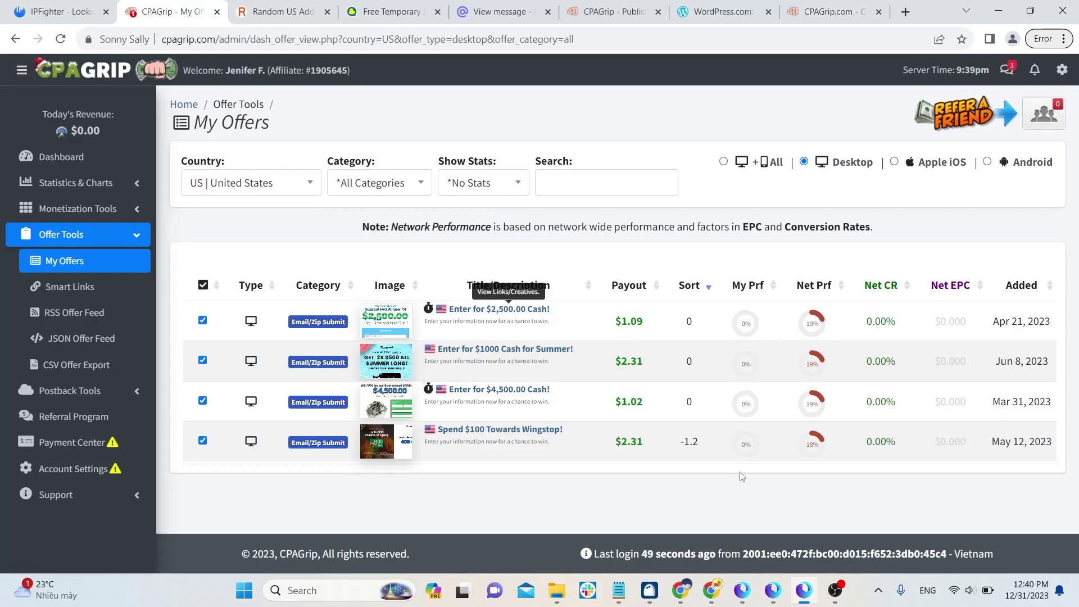
Step: Change the offers device filter to Apple iOS, then to Android
click(895, 162)
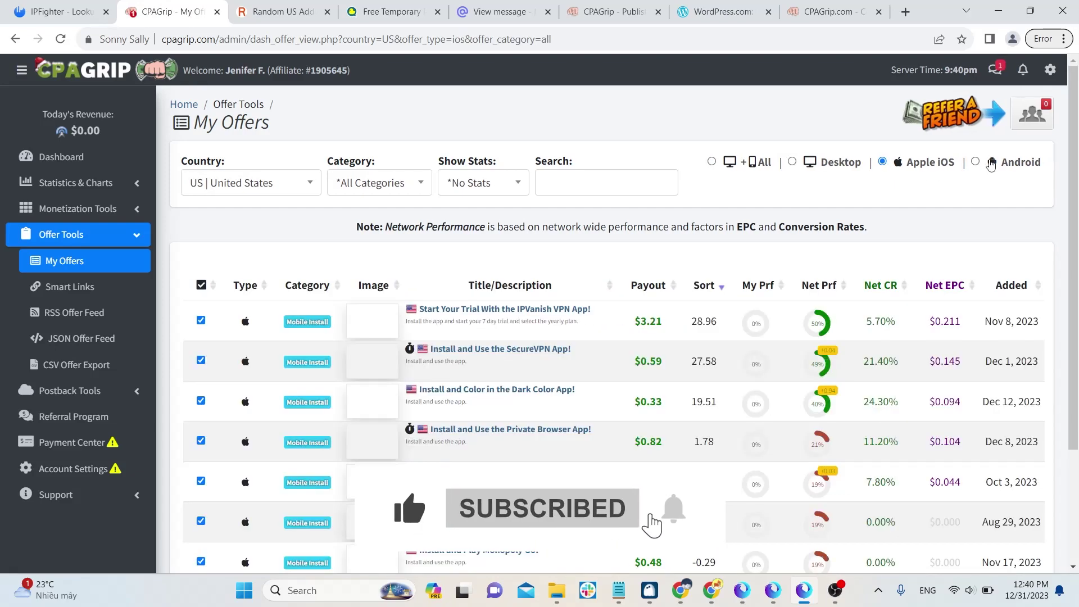
click(991, 163)
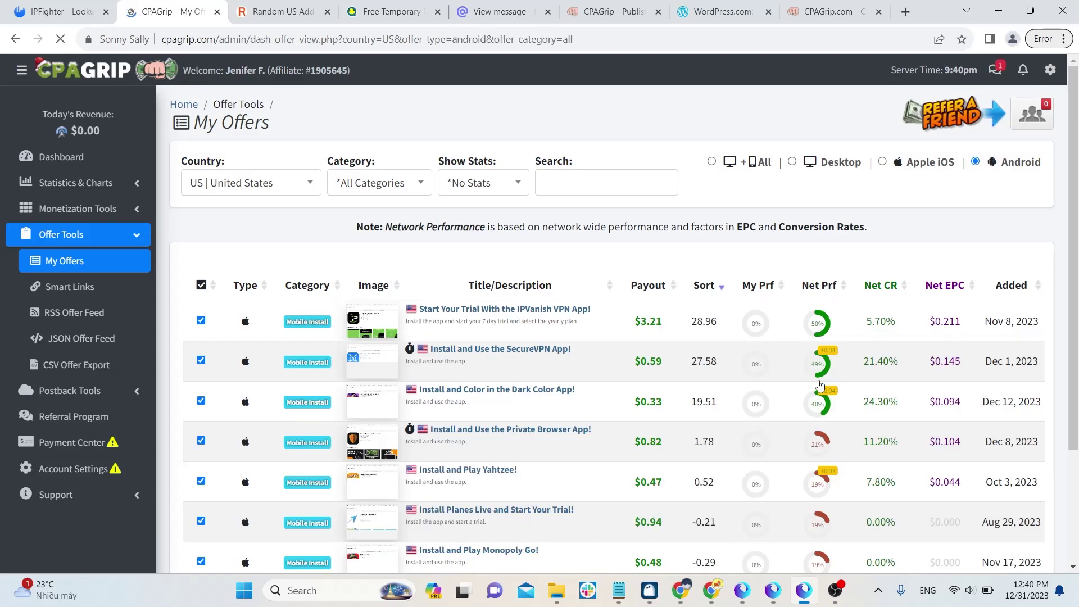
scroll(819, 386, down, 3)
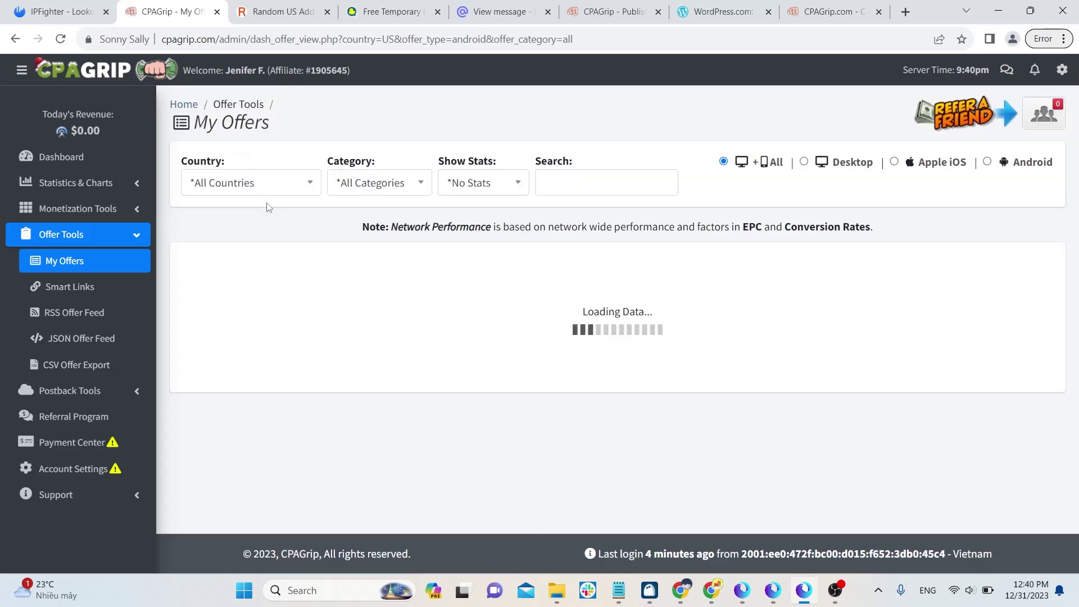